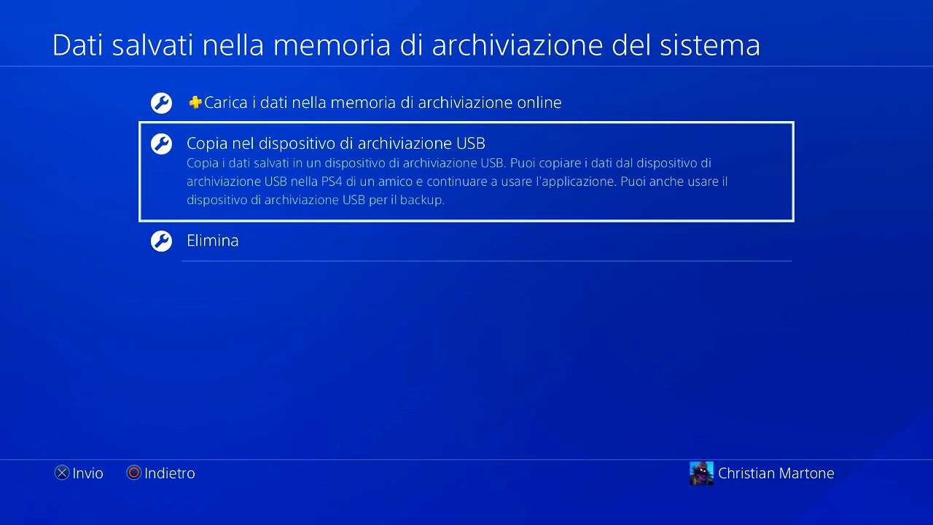
# Choose to copy the saved data in the PS4 system storage to the USB storage device
pyautogui.press('Return')
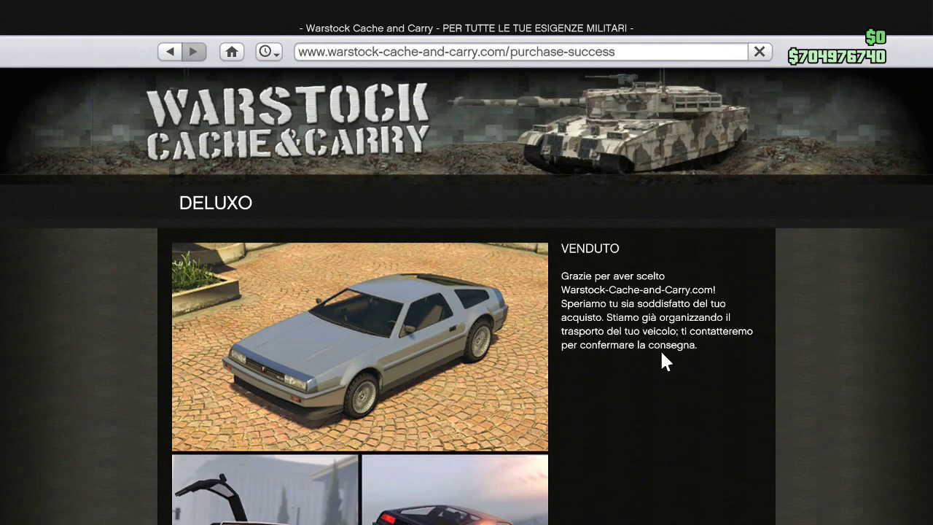
# Leave the Deluxo purchase page and choose "Garage dell'attico di lusso del casinò" as the vehicle's storage property
pyautogui.press('BackSpace')
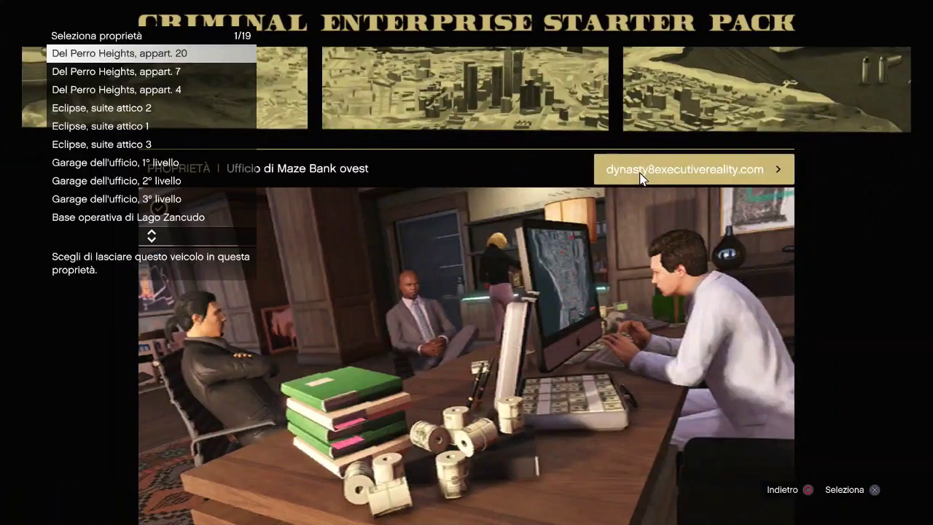
pyautogui.press('Up')
pyautogui.press('Up')
pyautogui.press('Up')
pyautogui.press('Up')
pyautogui.press('Up')
pyautogui.press('Return')
pyautogui.press('BackSpace')
pyautogui.press('Up')
pyautogui.press('Up')
pyautogui.press('Up')
pyautogui.press('Up')
pyautogui.press('Up')
pyautogui.press('Up')
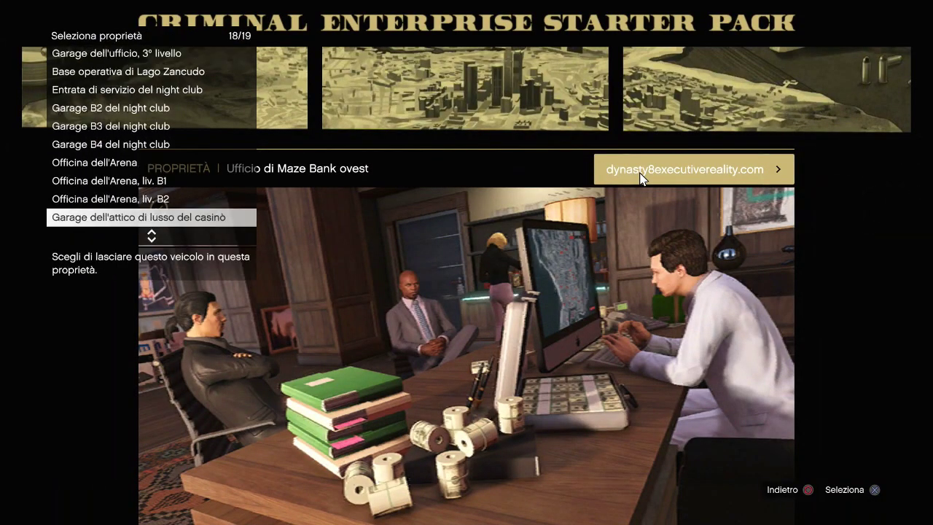
pyautogui.press('Return')
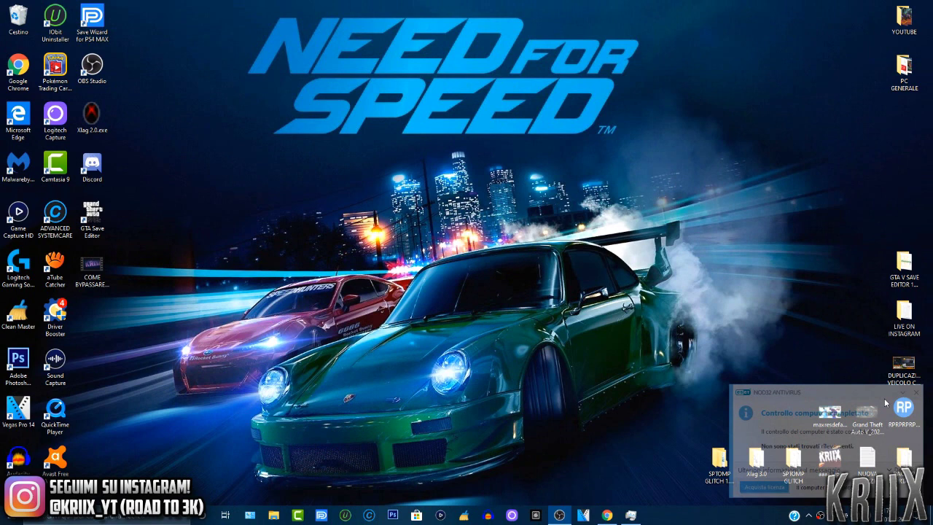
# Switch to the PC, launch Save Wizard for PS4 MAX and expand the Grand Theft Auto V (CUSA00411) saves
pyautogui.doubleClick(85, 29)
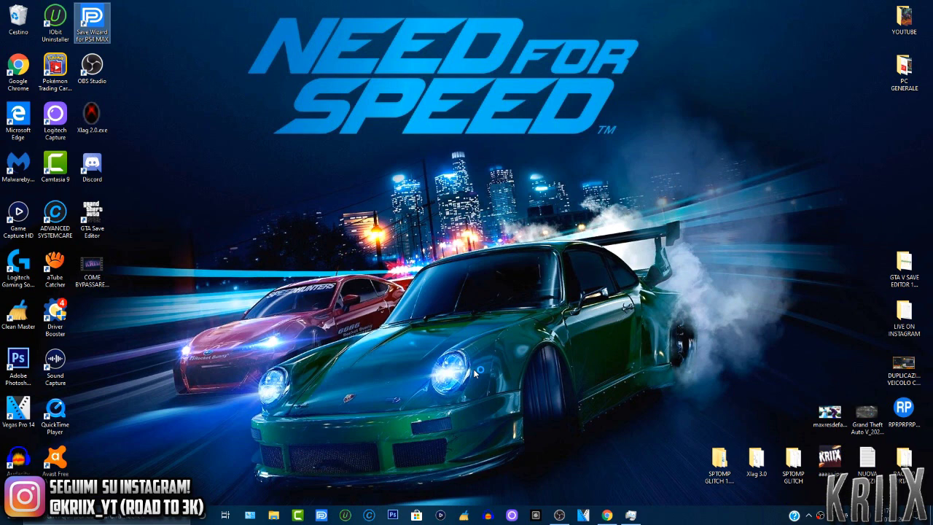
pyautogui.click(428, 334)
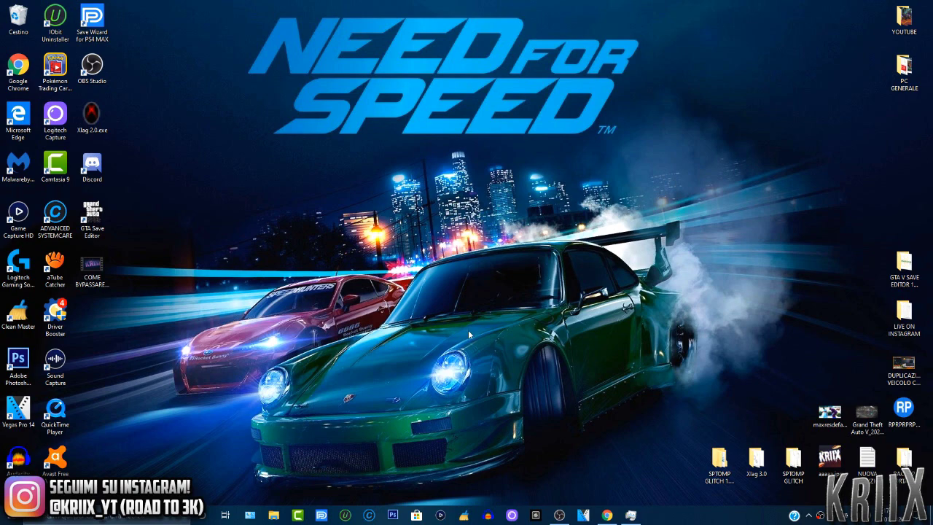
pyautogui.click(467, 348)
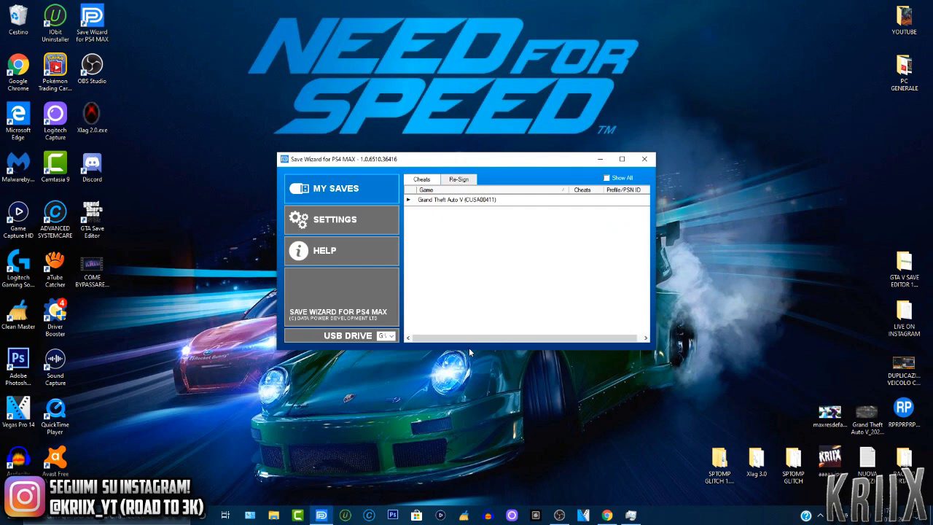
pyautogui.click(408, 199)
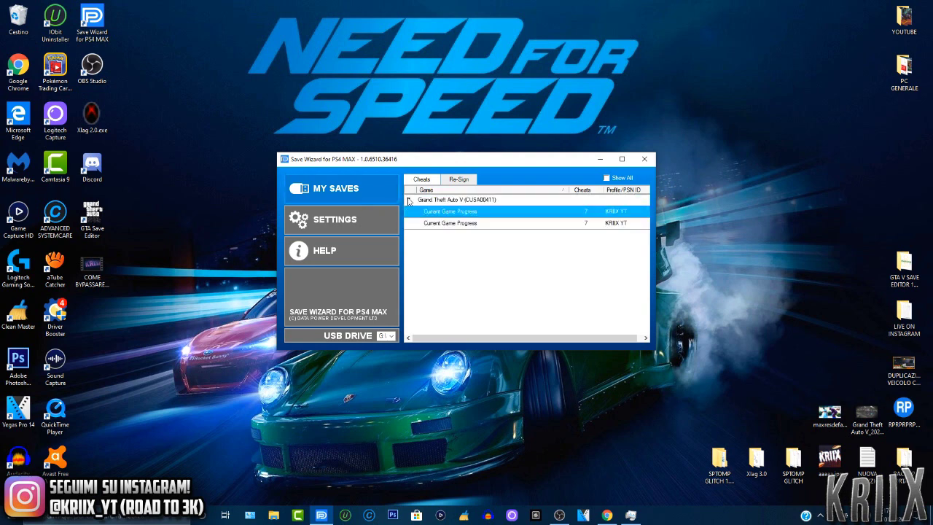
# Examine the Grand Theft Auto V saves under both Cheats and Re-Sign
pyautogui.click(484, 225)
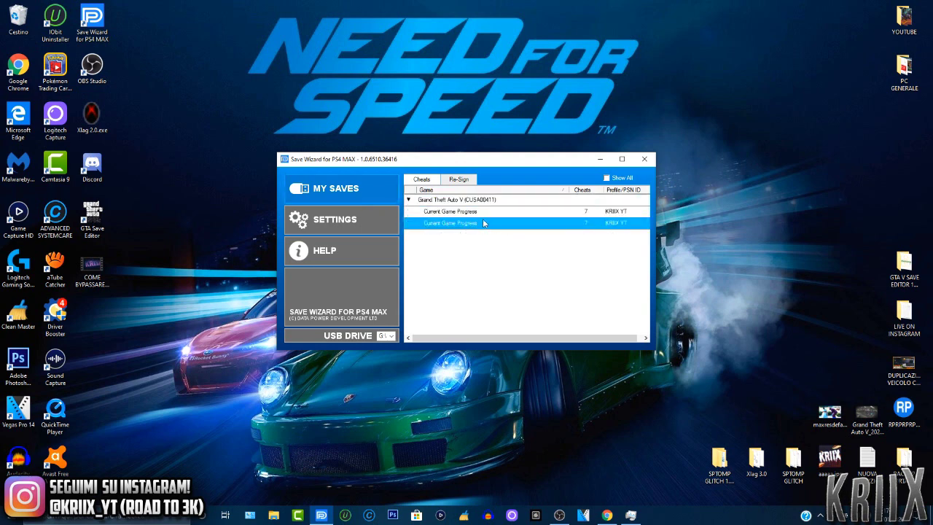
pyautogui.click(429, 212)
pyautogui.click(460, 180)
pyautogui.click(424, 181)
pyautogui.click(453, 180)
pyautogui.click(409, 201)
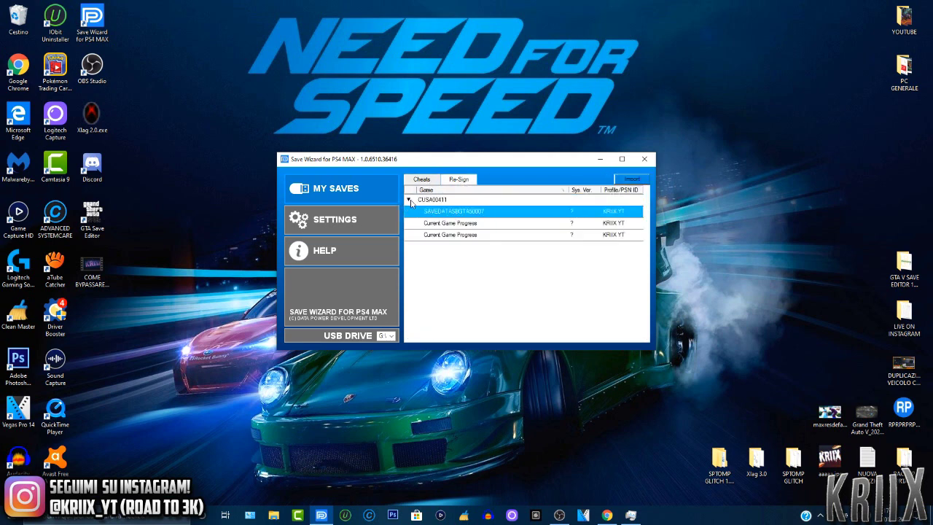
pyautogui.click(408, 201)
pyautogui.click(421, 179)
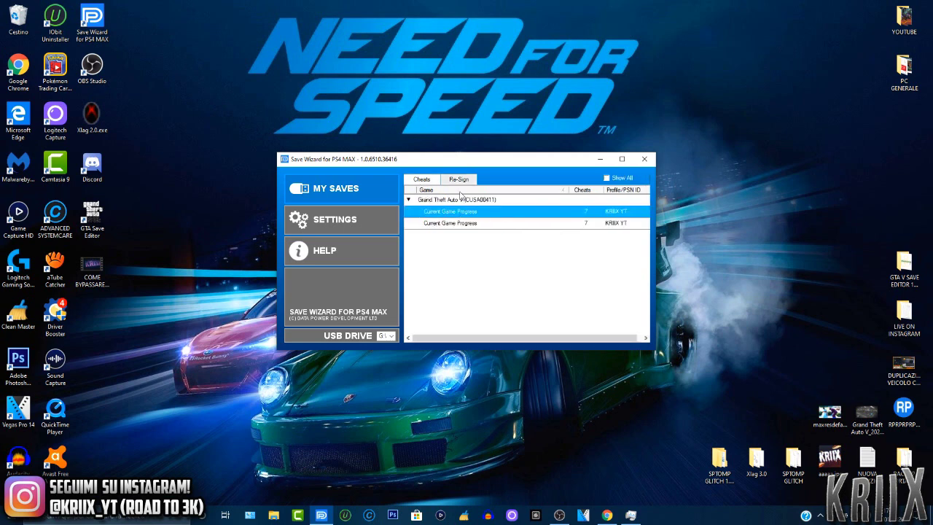
pyautogui.click(416, 200)
pyautogui.click(410, 199)
pyautogui.click(408, 200)
pyautogui.click(412, 202)
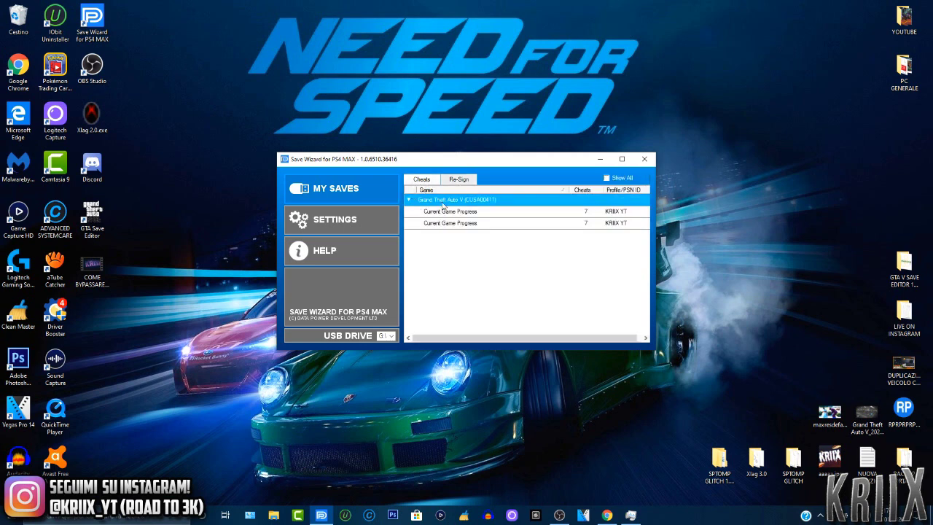
pyautogui.click(409, 201)
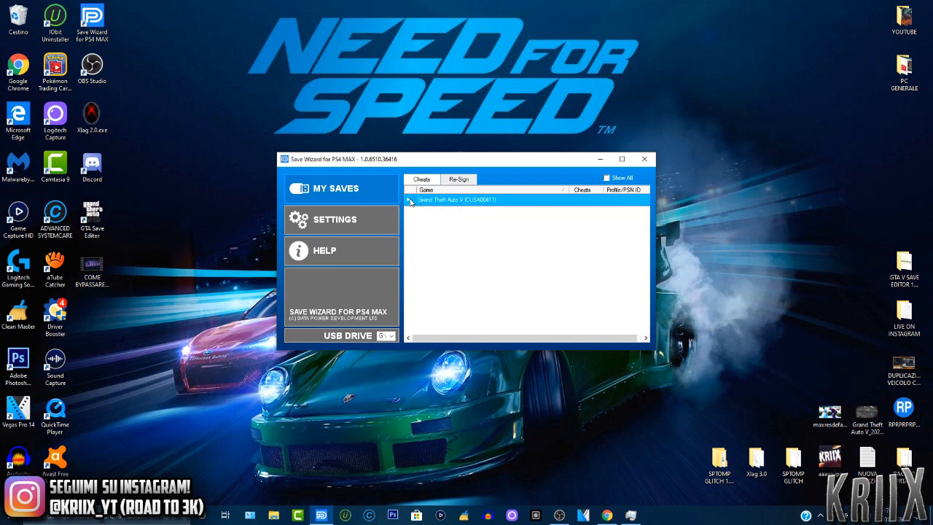
pyautogui.click(410, 201)
# Compare the two Current Game Progress saves and check the actions offered for each
pyautogui.rightClick(480, 214)
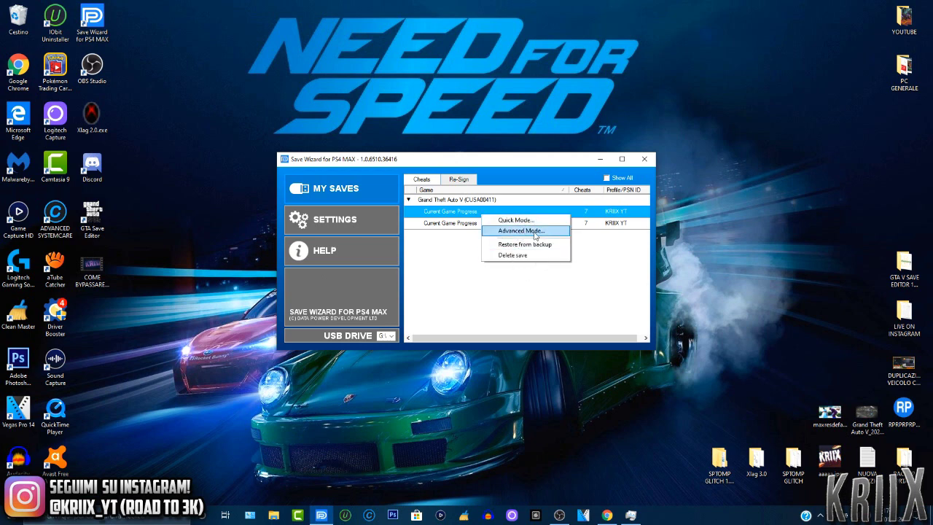
pyautogui.click(457, 224)
pyautogui.click(473, 213)
pyautogui.click(493, 226)
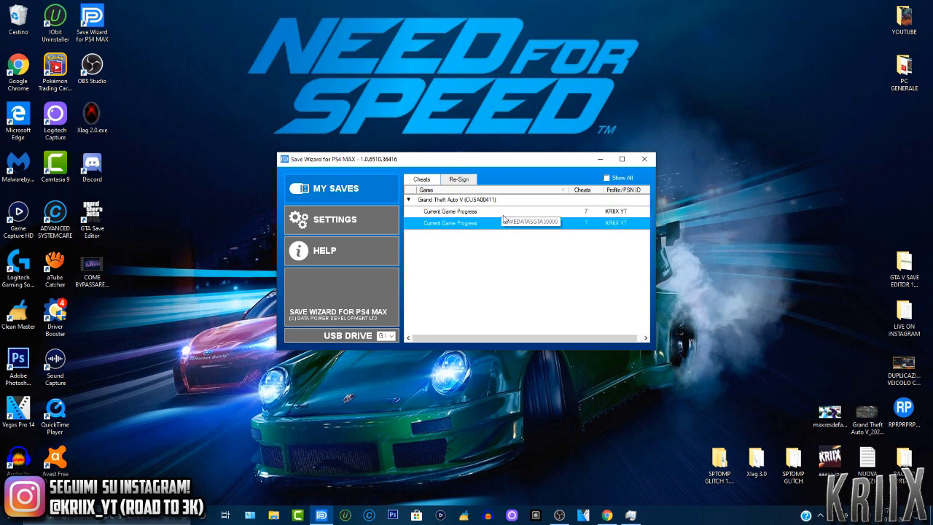
pyautogui.click(502, 215)
pyautogui.click(492, 228)
pyautogui.rightClick(505, 228)
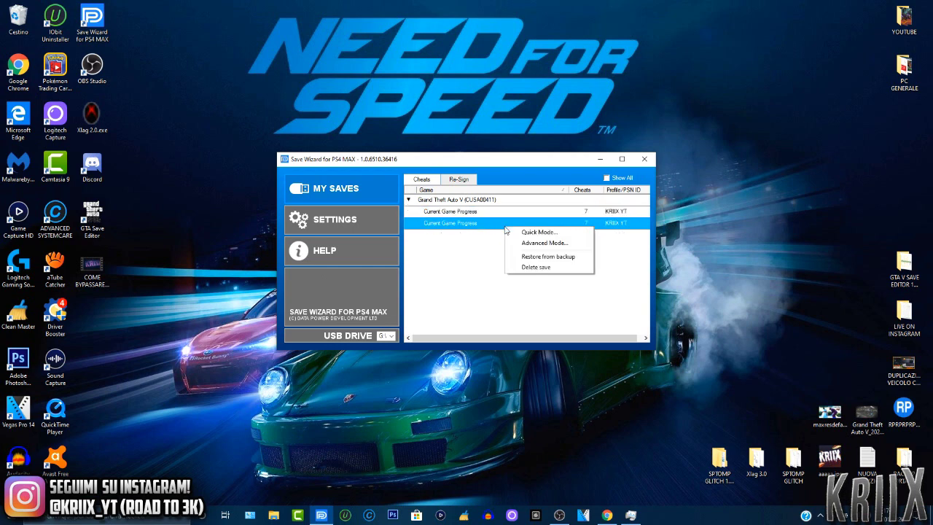
pyautogui.click(488, 213)
pyautogui.click(485, 225)
pyautogui.rightClick(484, 225)
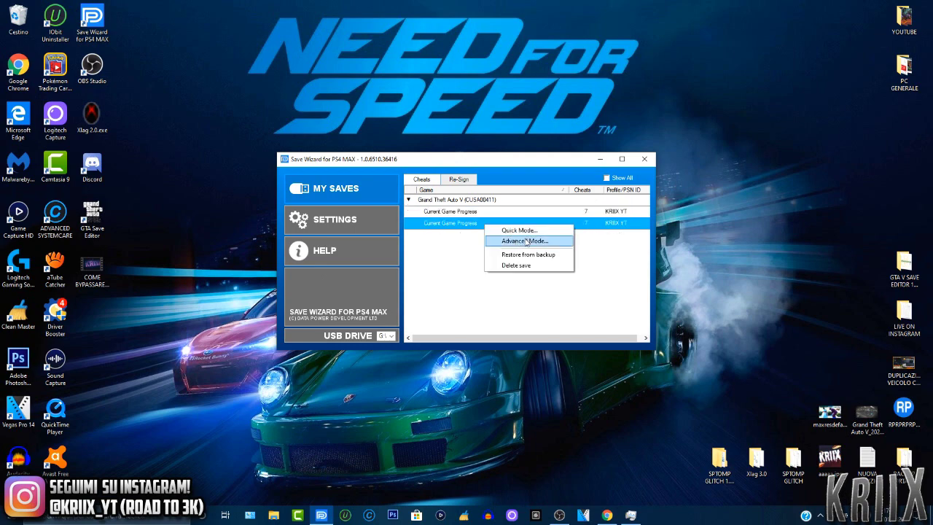
pyautogui.click(453, 263)
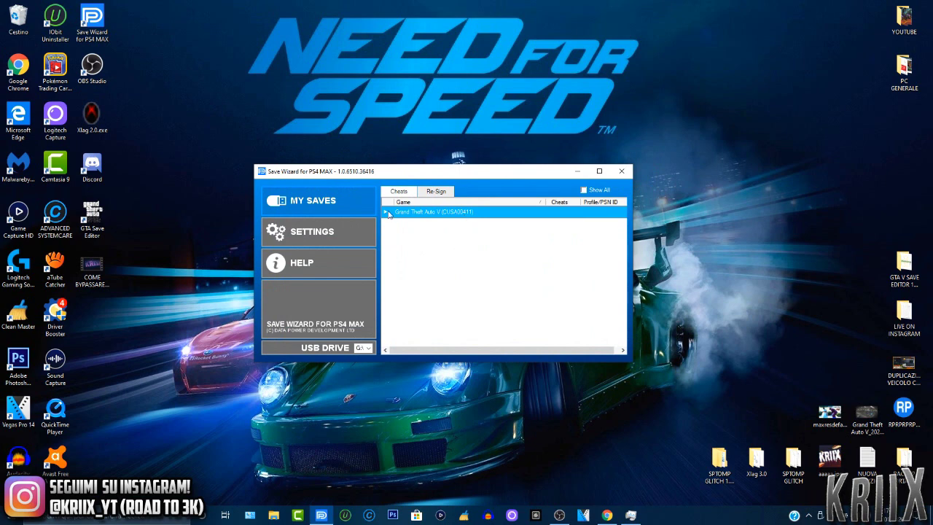
# Load the Grand Theft Auto V Current Game Progress save in Advanced Mode, dismissing the ESET antivirus window
pyautogui.click(385, 212)
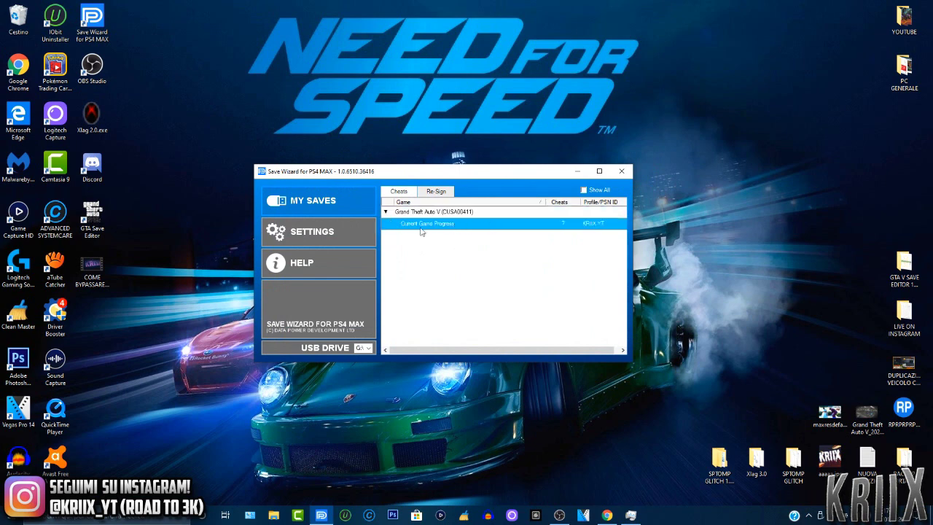
pyautogui.rightClick(481, 223)
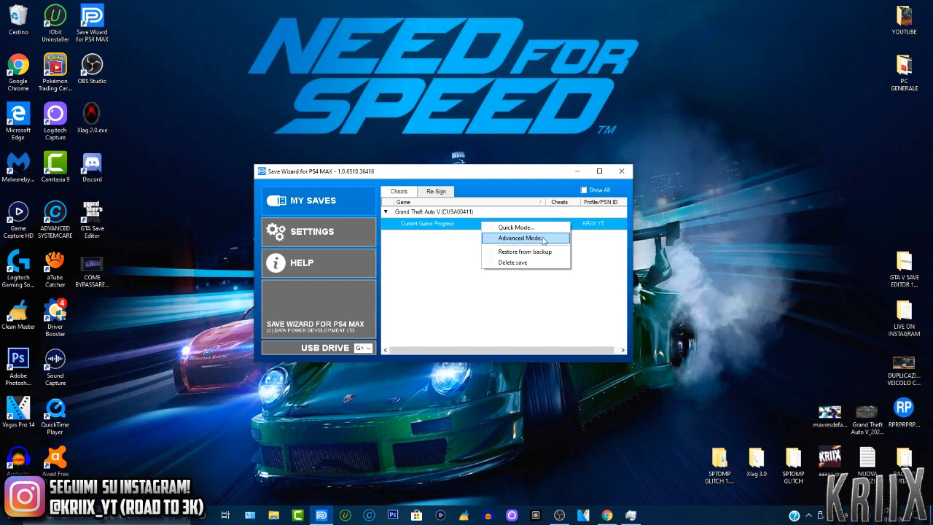
pyautogui.click(537, 241)
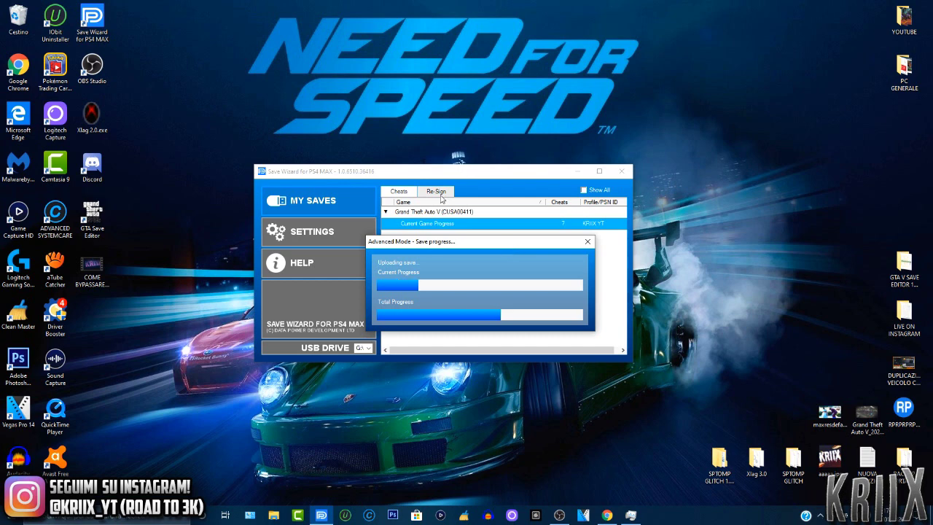
pyautogui.moveTo(482, 248); pyautogui.dragTo(487, 266)
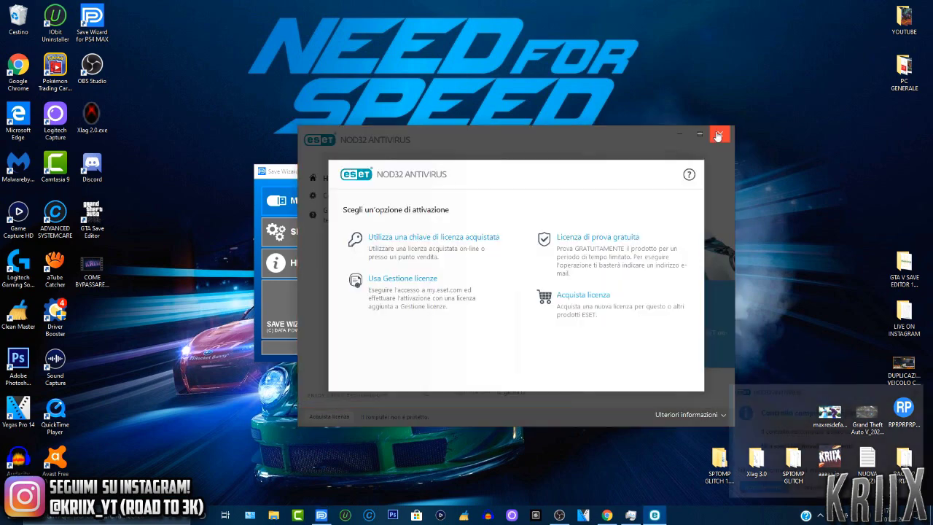
pyautogui.click(717, 136)
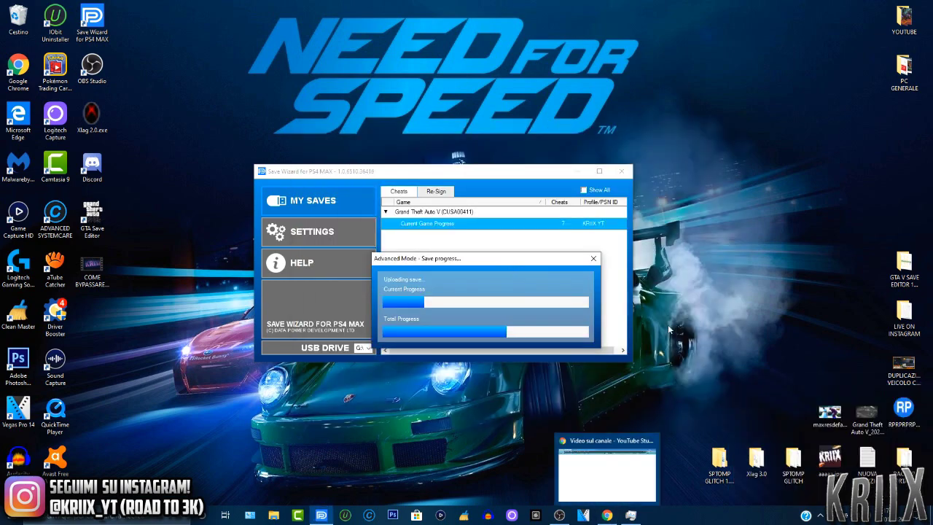
pyautogui.moveTo(511, 266); pyautogui.dragTo(537, 273)
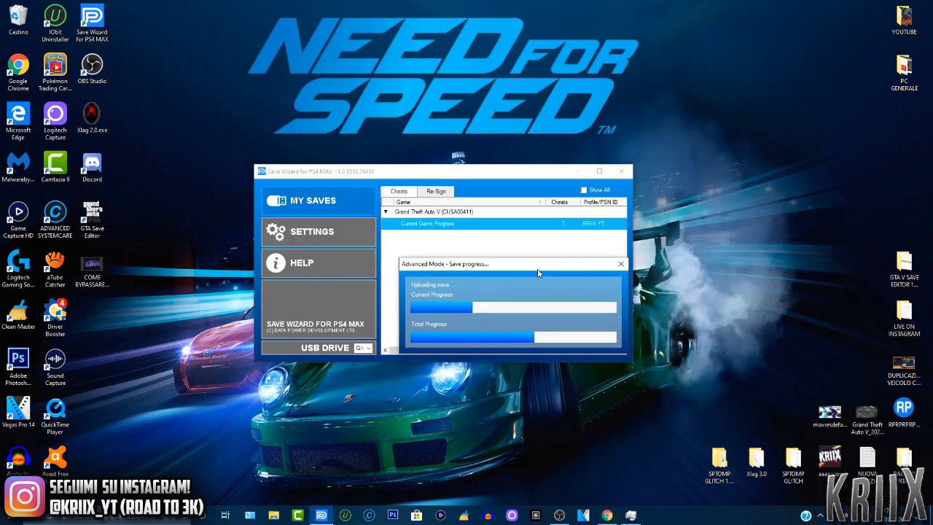
pyautogui.moveTo(538, 273); pyautogui.dragTo(527, 275)
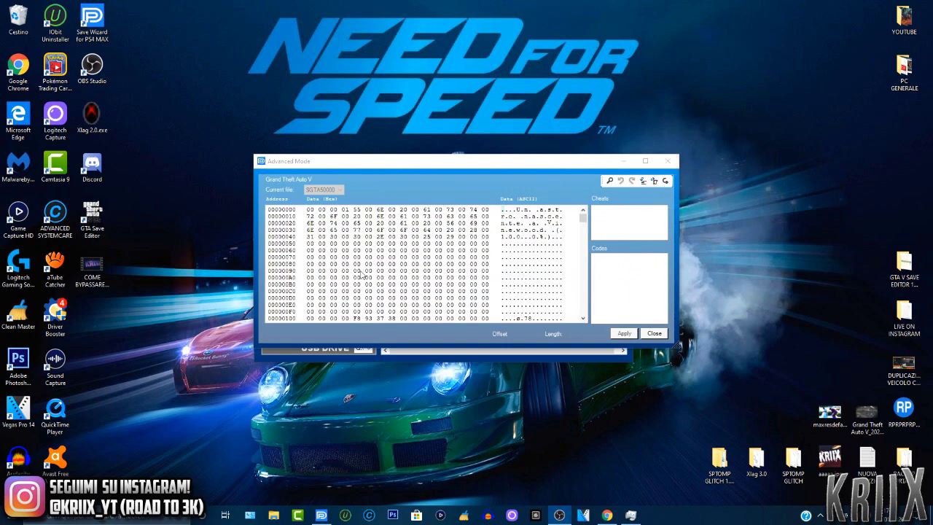
# Export the save data to the Desktop as SGTA50000 and place the file below the existing icons
pyautogui.click(655, 181)
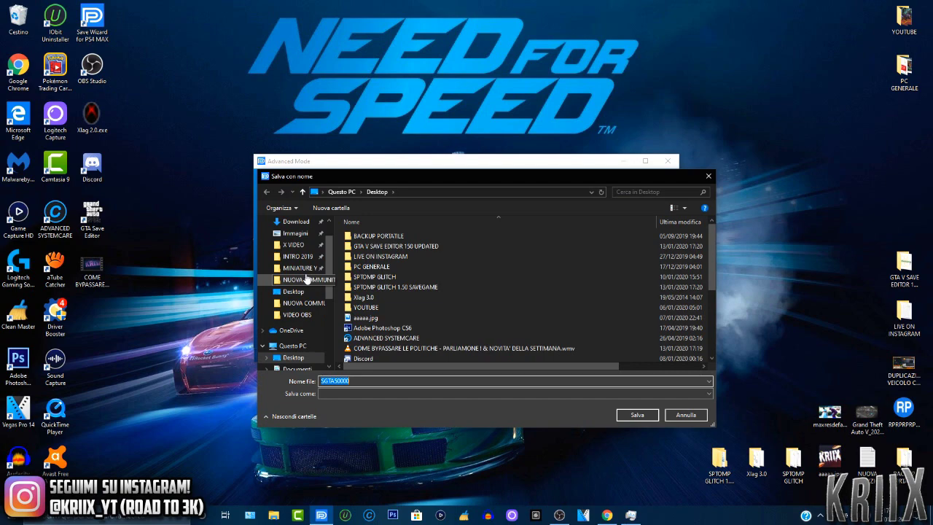
pyautogui.click(634, 415)
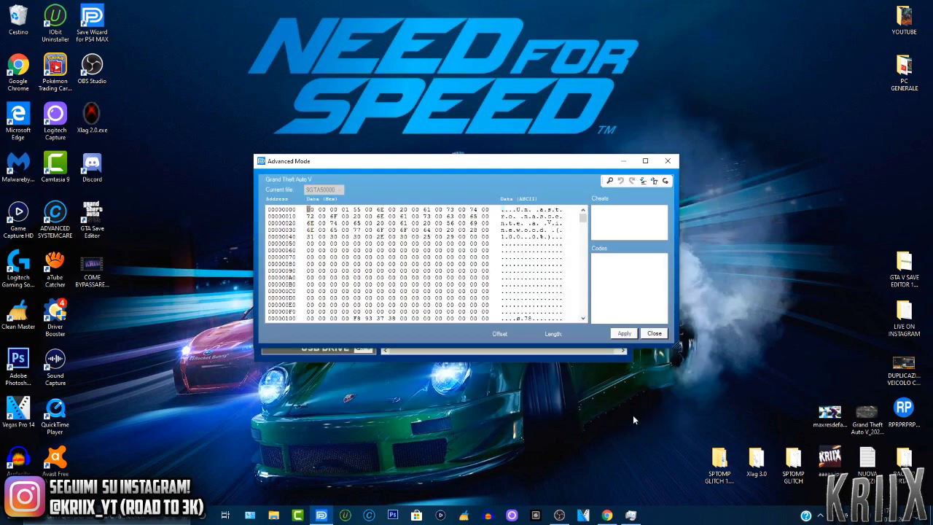
pyautogui.moveTo(167, 370); pyautogui.dragTo(96, 437)
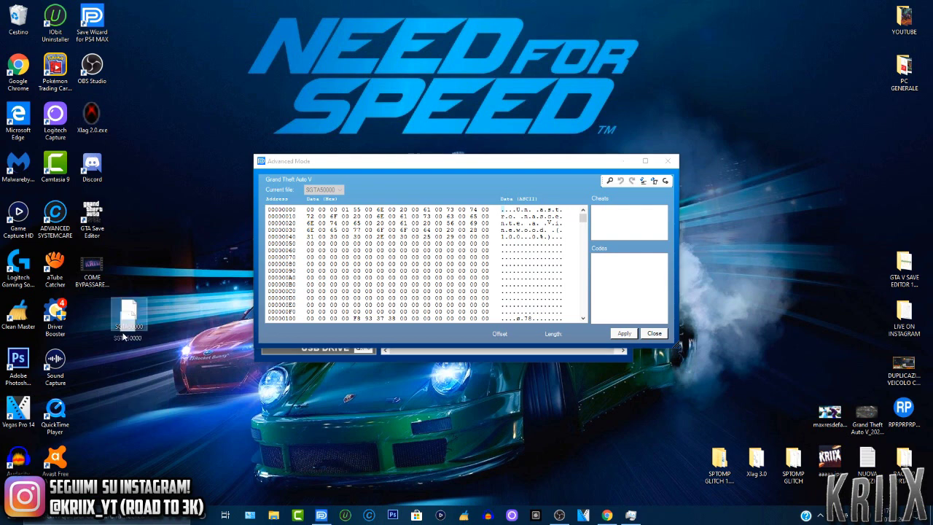
pyautogui.moveTo(122, 332); pyautogui.dragTo(118, 373)
pyautogui.moveTo(130, 363); pyautogui.dragTo(102, 321)
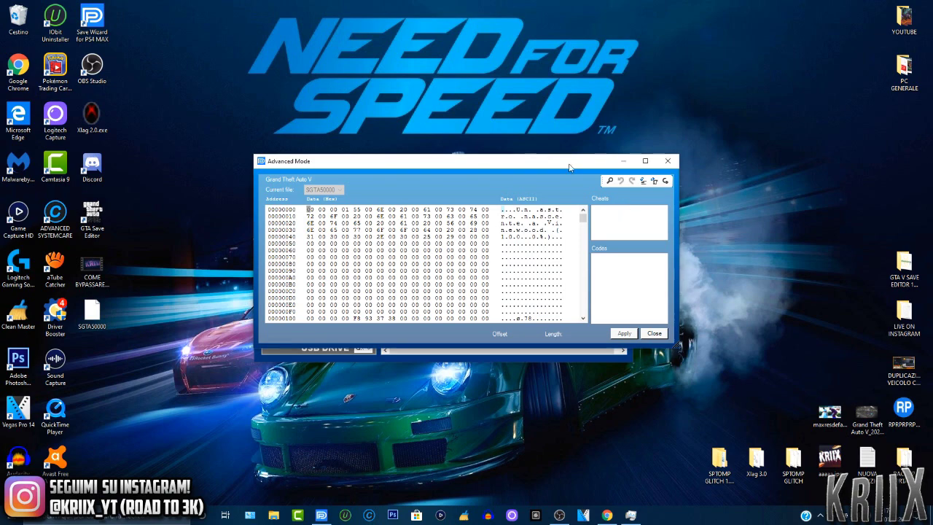
# Move the Advanced Mode window aside, launch GTA Save Editor and choose the Grand Theft Auto V editor
pyautogui.moveTo(581, 161); pyautogui.dragTo(531, 238)
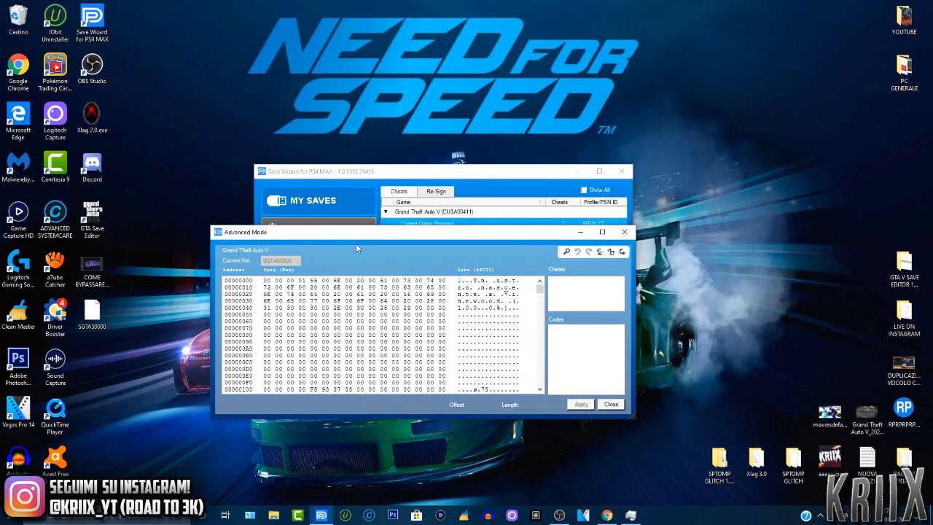
pyautogui.doubleClick(84, 209)
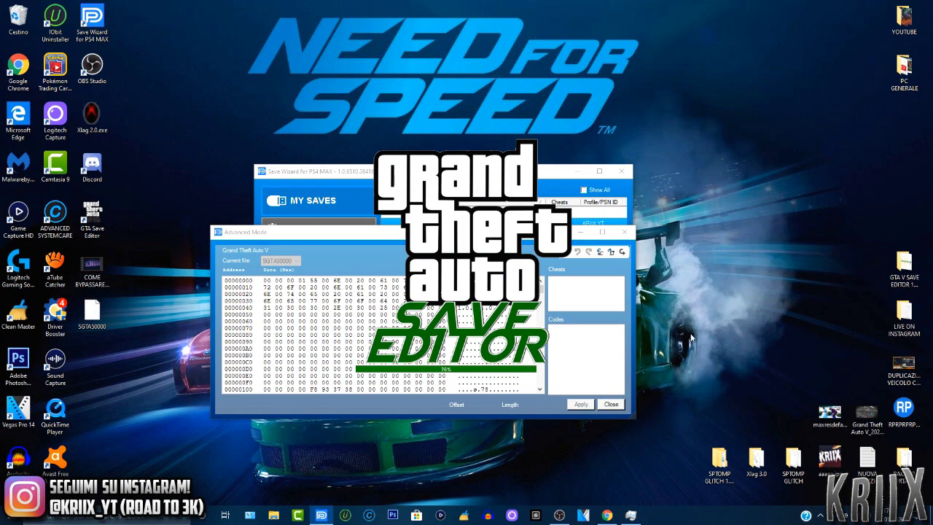
pyautogui.moveTo(510, 231)
pyautogui.mouseDown()
pyautogui.moveTo(425, 279)
pyautogui.moveTo(510, 243)
pyautogui.mouseUp()
pyautogui.moveTo(931, 114); pyautogui.dragTo(465, 183)
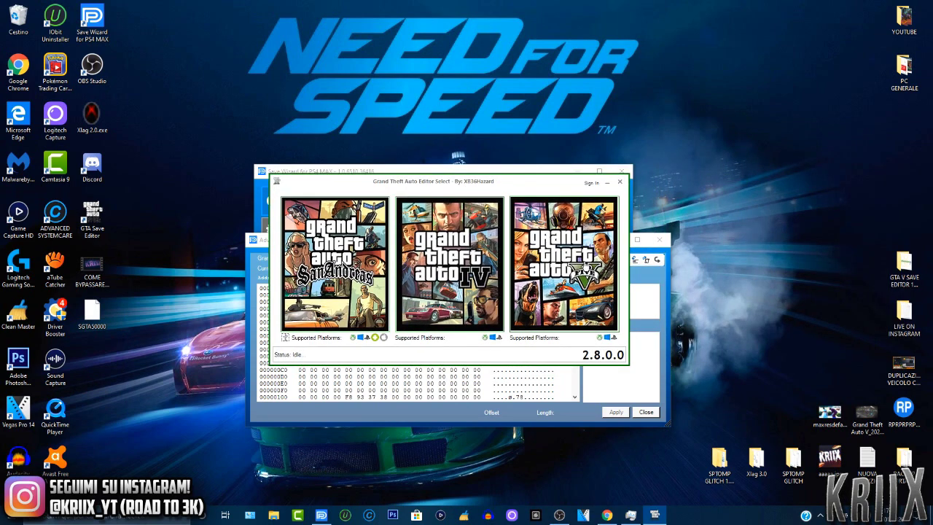
pyautogui.click(575, 268)
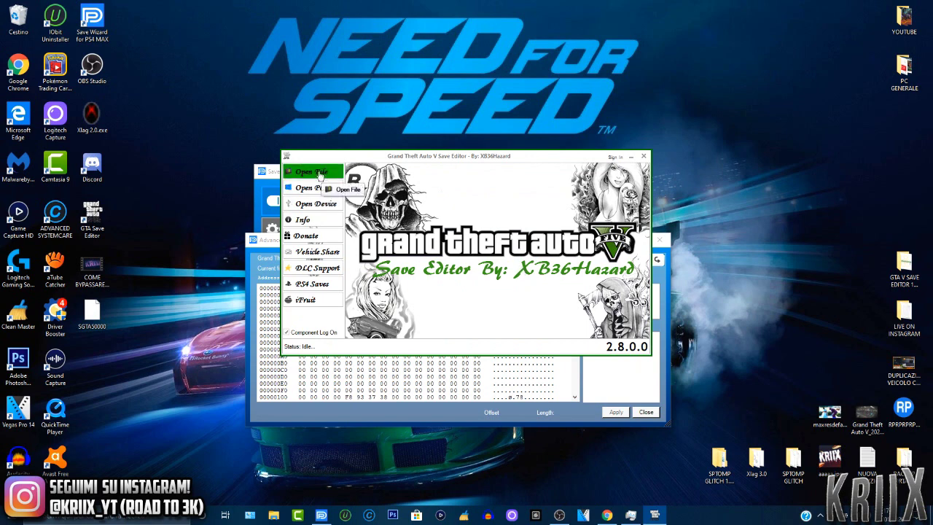
# Open the SGTA50000 save from the Desktop without making a backup and move the editor window clear
pyautogui.click(314, 175)
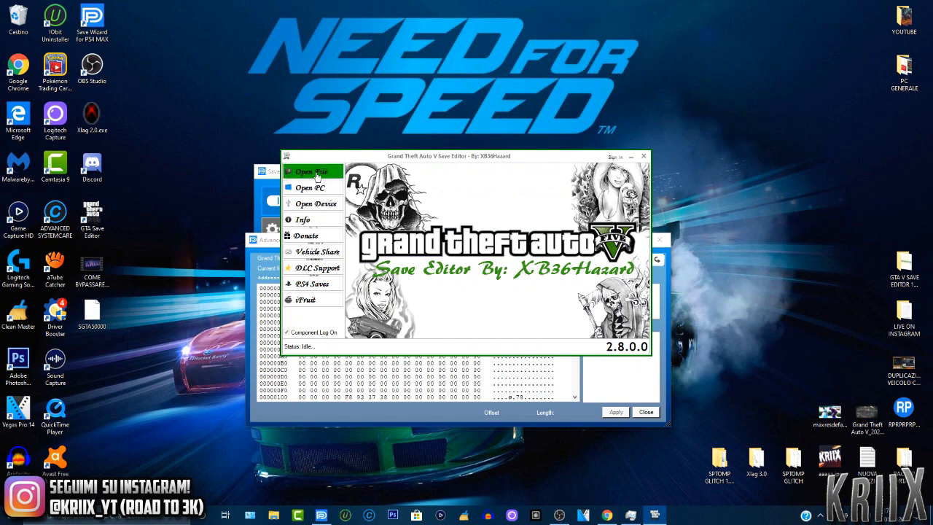
pyautogui.click(316, 172)
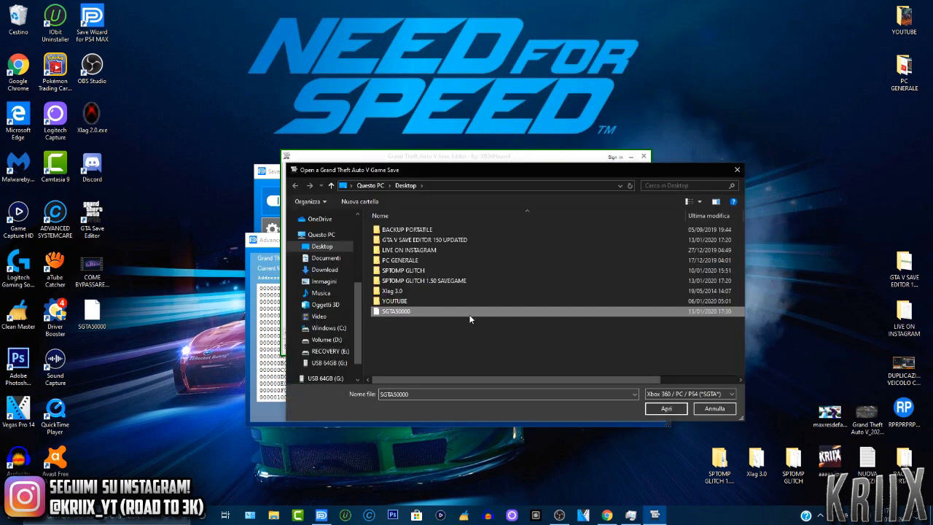
pyautogui.click(664, 409)
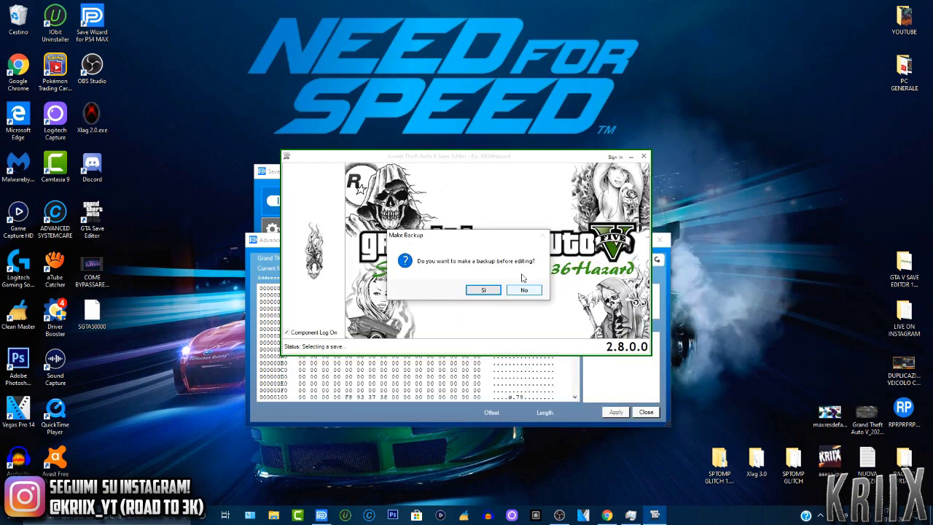
pyautogui.click(509, 289)
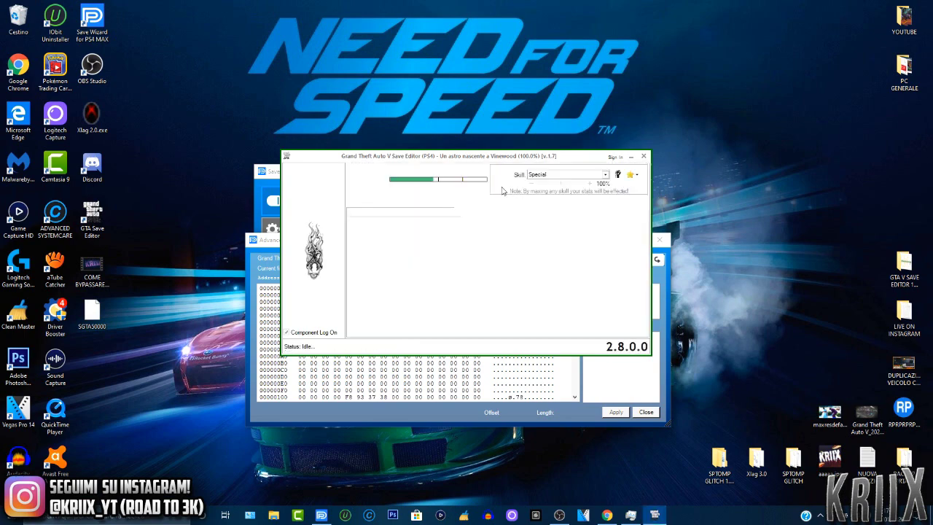
pyautogui.moveTo(504, 157); pyautogui.dragTo(496, 223)
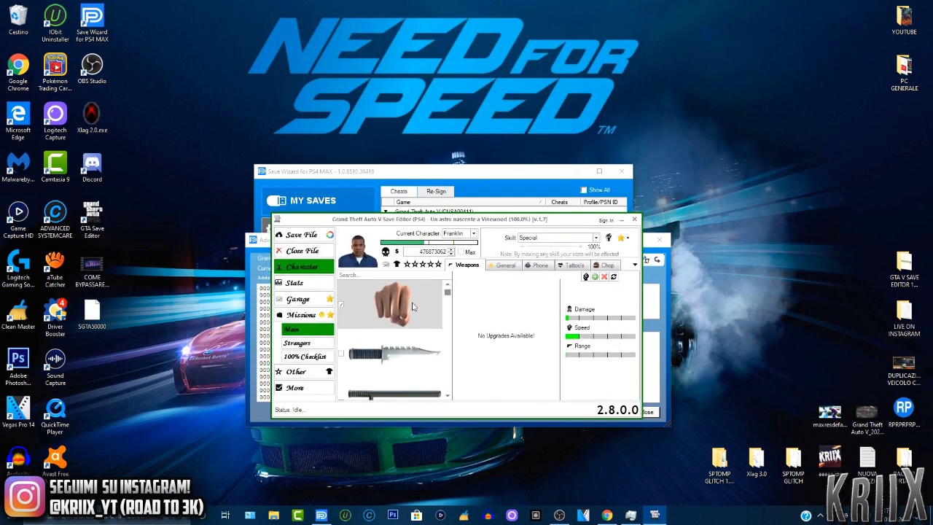
# Max out Franklin's money and skills and turn on the skull option beside his money
pyautogui.click(461, 252)
pyautogui.click(608, 238)
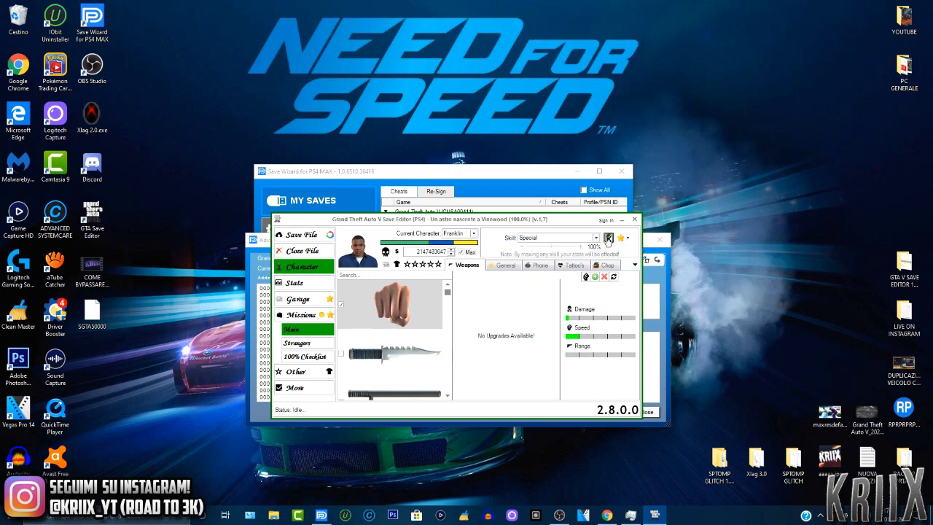
pyautogui.click(386, 253)
pyautogui.click(430, 265)
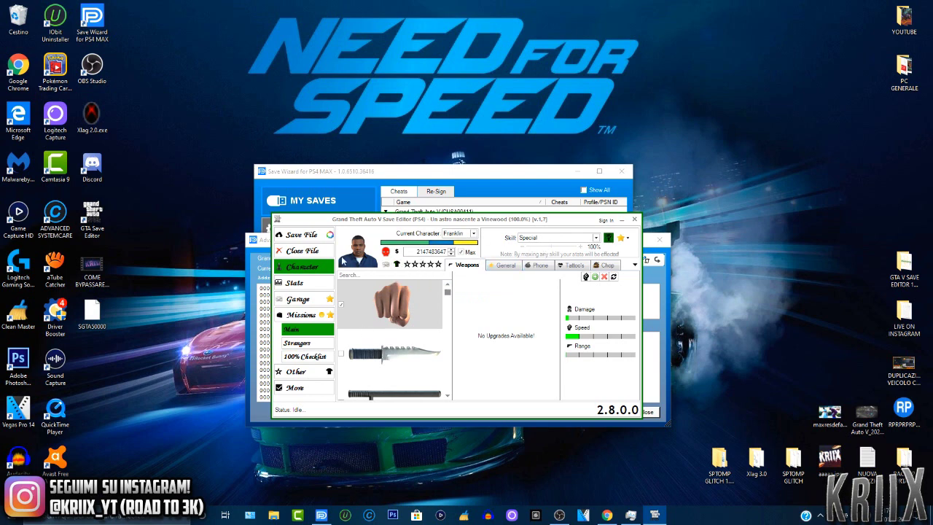
# Open the garage data for Franklin, switch to the Impound and select the impounded Asea
pyautogui.click(298, 302)
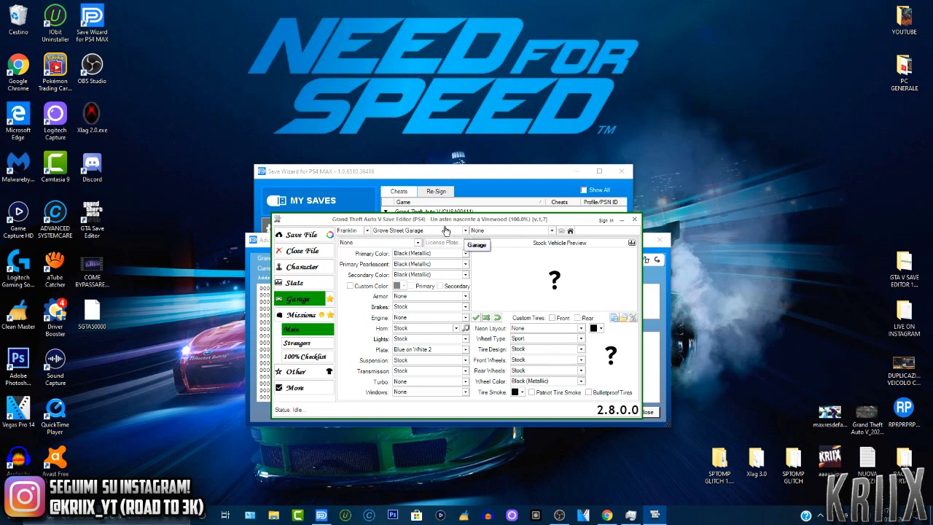
pyautogui.click(465, 231)
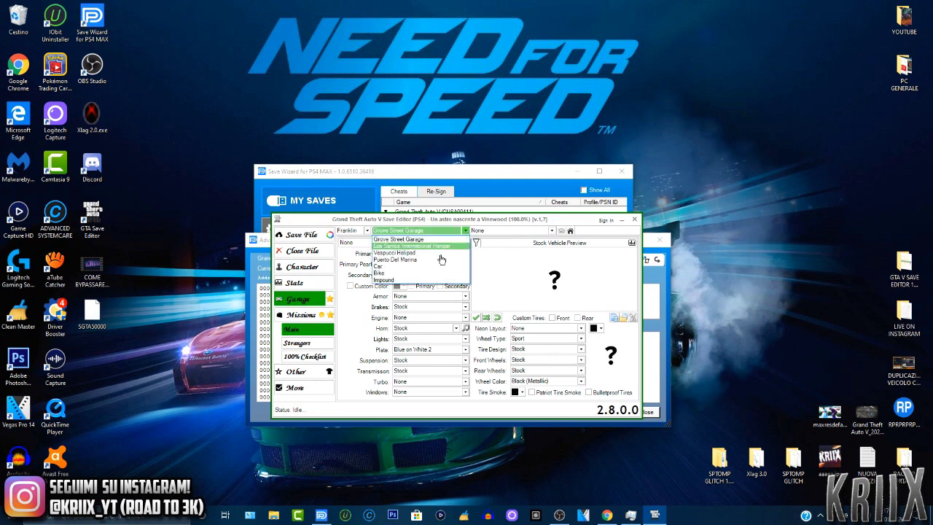
pyautogui.click(384, 280)
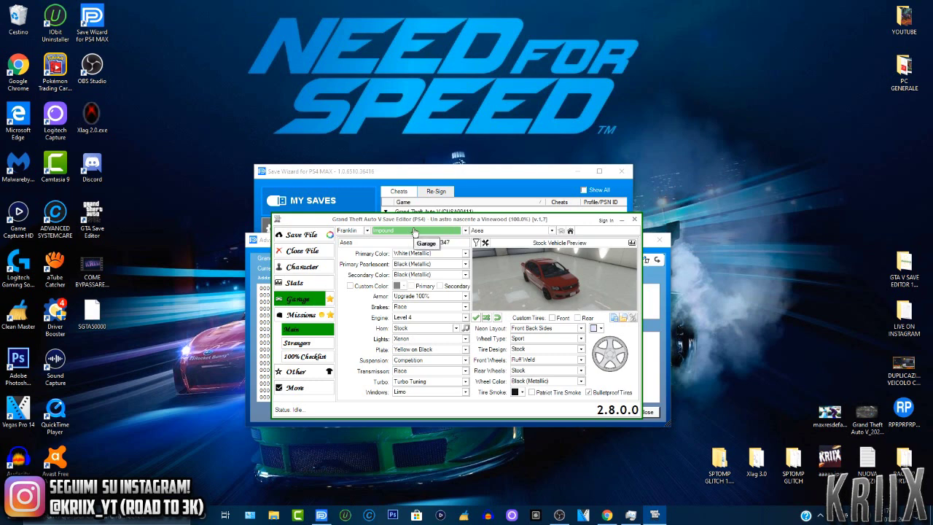
pyautogui.click(510, 230)
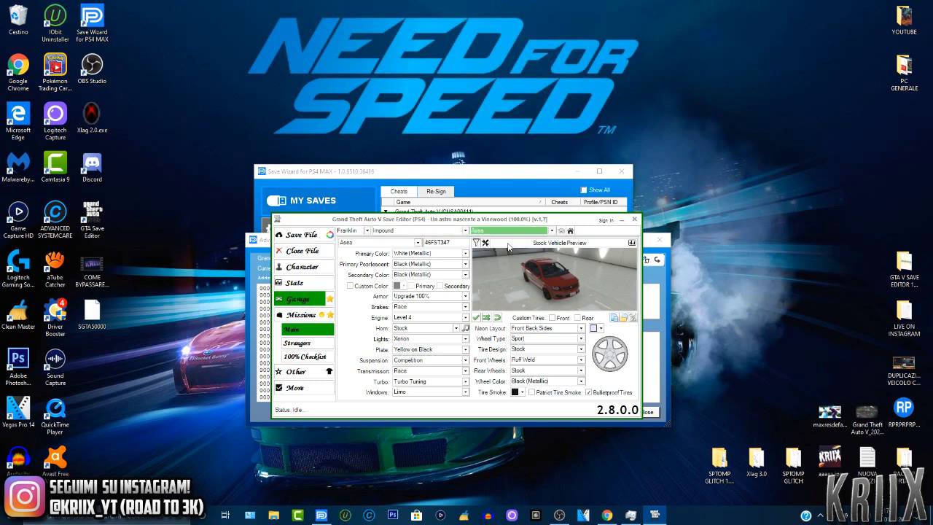
pyautogui.click(505, 245)
pyautogui.click(503, 239)
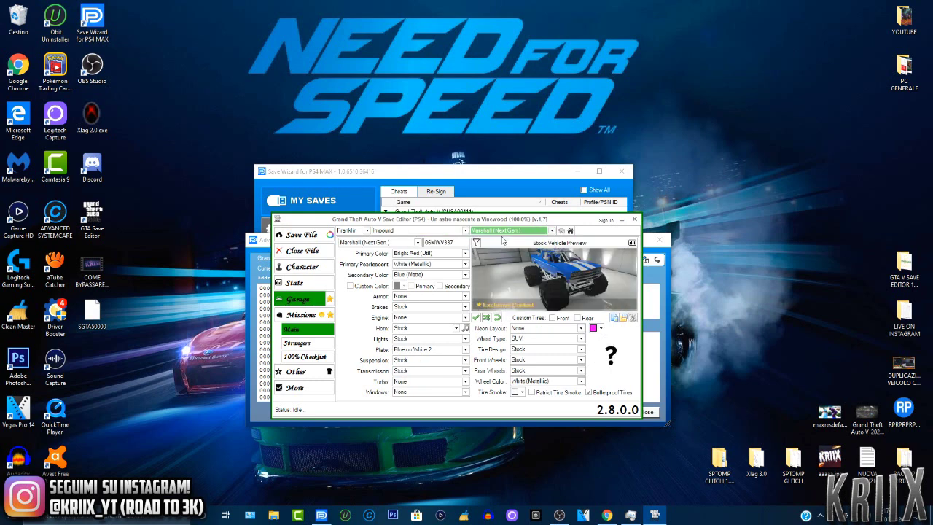
# Replace the Asea with the Elegy Retro Custom (DLC) and permanently dismiss the DLC vehicle notice
pyautogui.click(373, 244)
pyautogui.press('e')
pyautogui.click(487, 336)
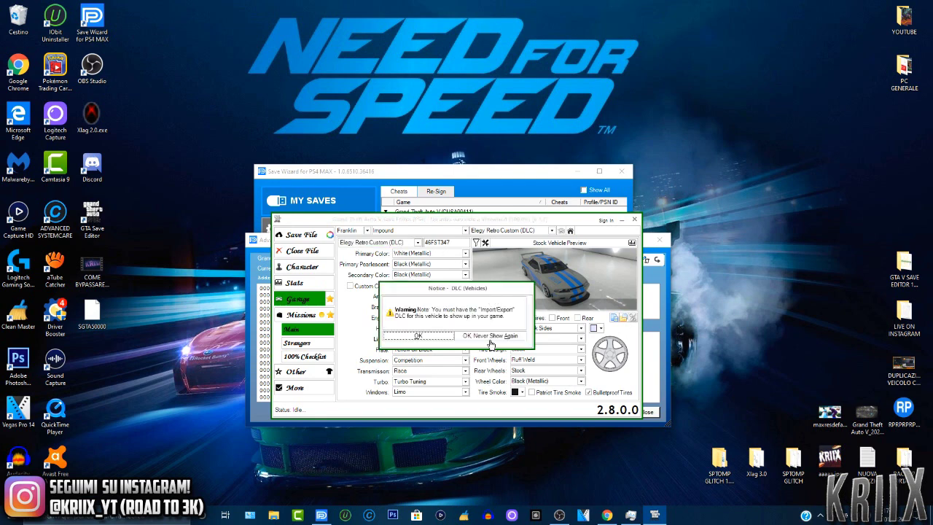
pyautogui.click(486, 336)
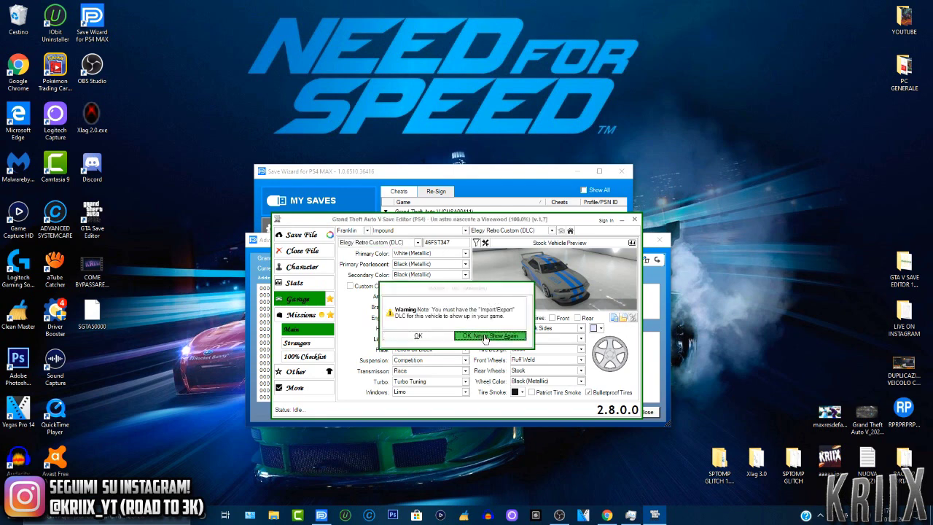
# Set the Elegy's license plate to KRIIX YT and max all of its upgrades
pyautogui.doubleClick(456, 243)
pyautogui.write('KRIIX YT')
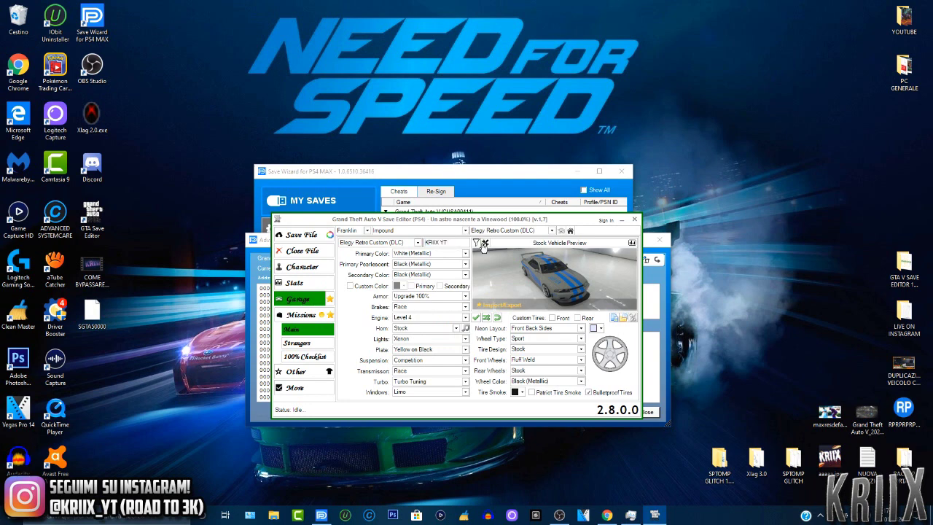
pyautogui.click(475, 317)
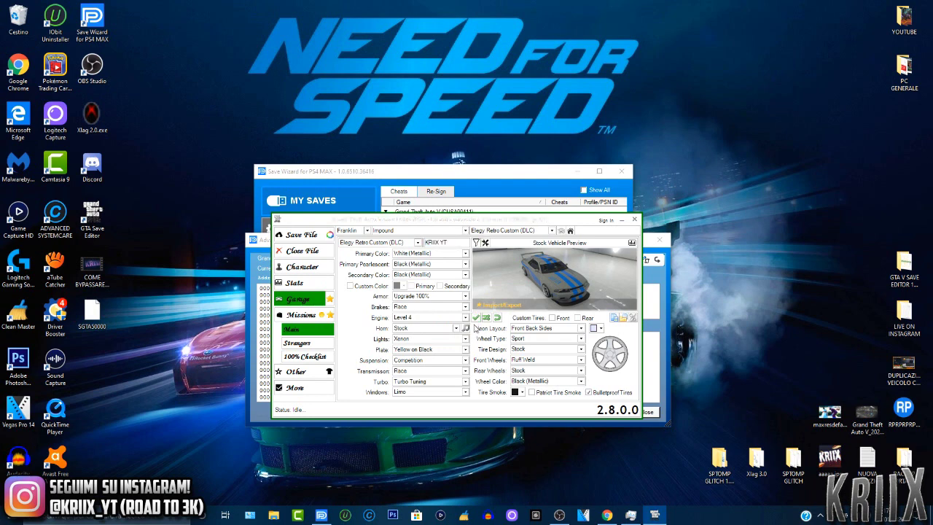
pyautogui.click(481, 295)
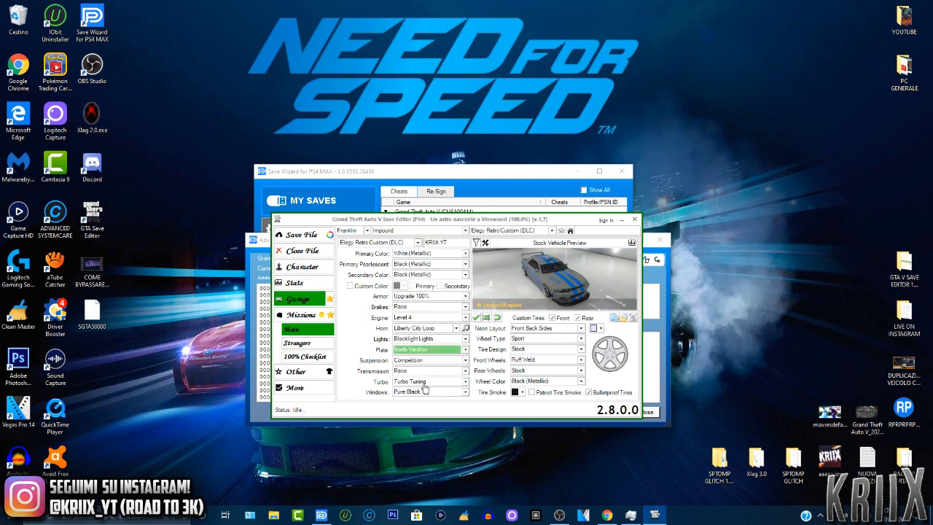
# Pick a first primary color for the Elegy and set its primary pearlescent to Off White (Util)
pyautogui.click(431, 255)
pyautogui.write('fr')
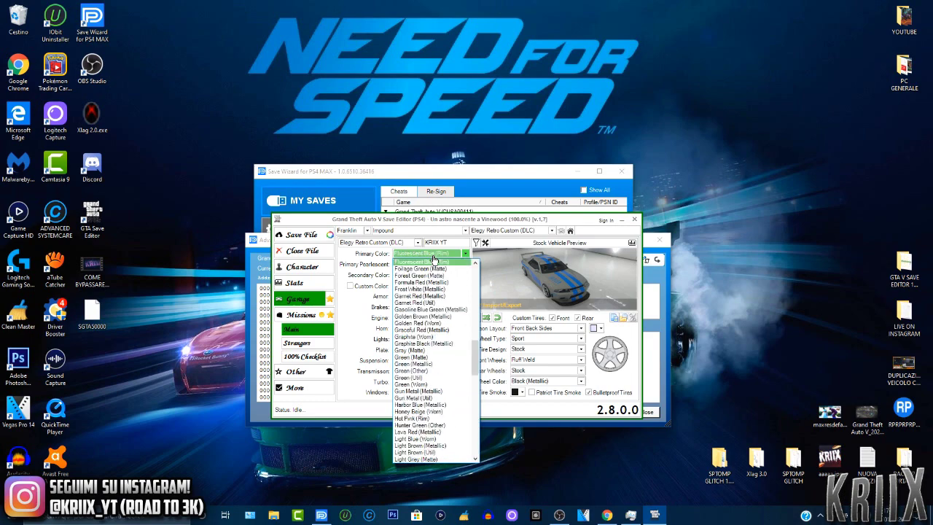
pyautogui.click(475, 263)
pyautogui.scroll(5, 479, 267)
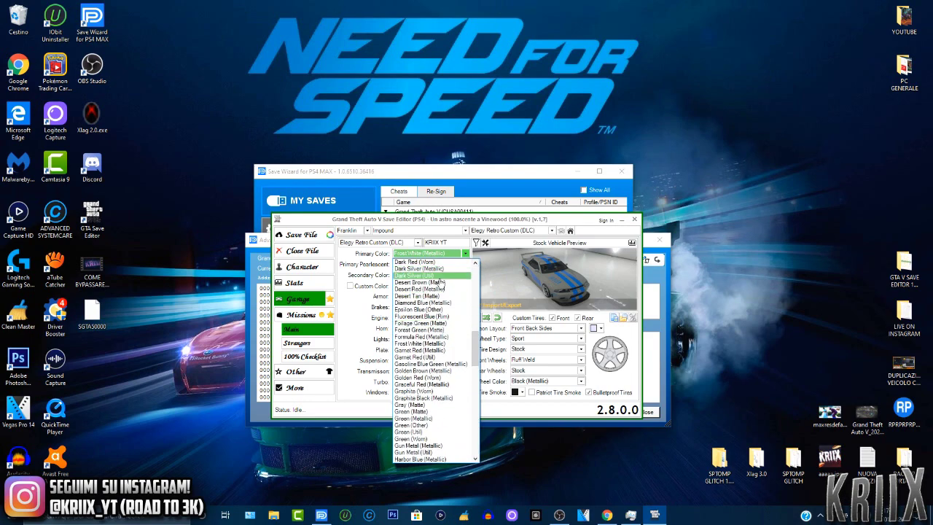
pyautogui.click(437, 296)
pyautogui.click(439, 264)
pyautogui.press('o')
# Try a red shade as the Elegy's secondary color
pyautogui.click(435, 275)
pyautogui.click(435, 276)
pyautogui.press('r')
pyautogui.press('r')
pyautogui.press('r')
pyautogui.press('r')
pyautogui.press('r')
pyautogui.press('r')
pyautogui.click(410, 479)
# Set the Elegy's primary color to Red (Worn) and its secondary color to Dark Red (Worn)
pyautogui.click(444, 254)
pyautogui.press('r')
pyautogui.press('r')
pyautogui.press('r')
pyautogui.press('r')
pyautogui.press('r')
pyautogui.press('r')
pyautogui.click(439, 255)
pyautogui.click(431, 276)
pyautogui.press('d')
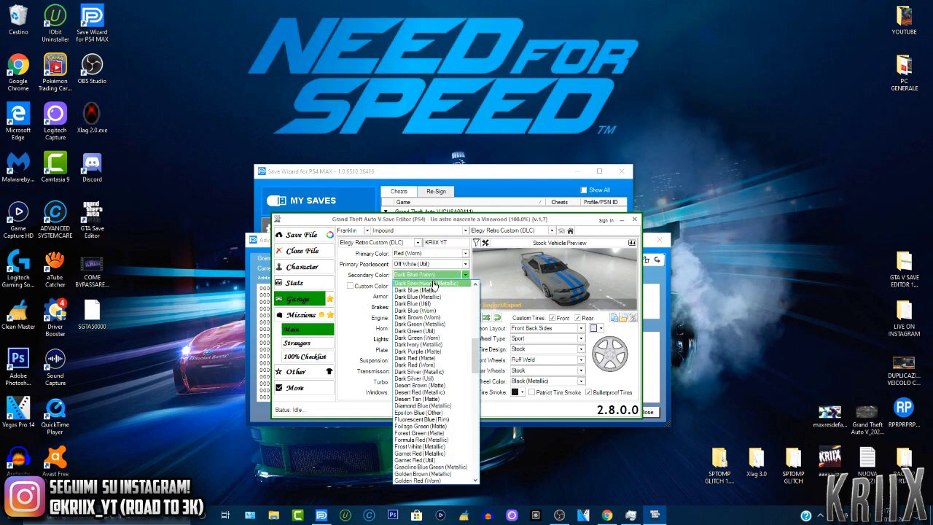
pyautogui.click(435, 365)
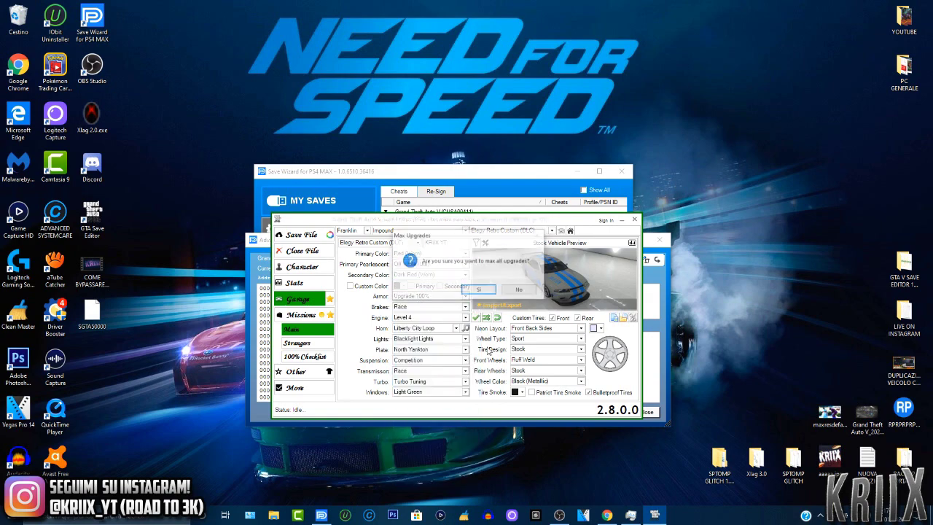
# Max the Elegy's upgrades again and set its lights to Golden Shower Lights
pyautogui.click(459, 339)
pyautogui.click(435, 402)
# Fit the Elegy with a Bennys Originals front wheel design and Classic White Wall tires
pyautogui.click(577, 339)
pyautogui.click(550, 354)
pyautogui.click(551, 349)
pyautogui.click(551, 354)
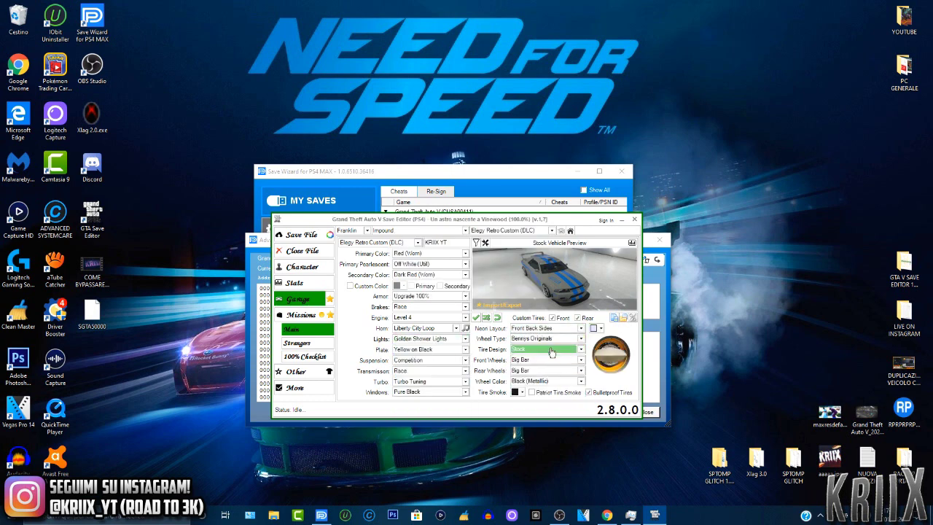
pyautogui.click(552, 352)
pyautogui.click(548, 360)
pyautogui.scroll(-5, 548, 363)
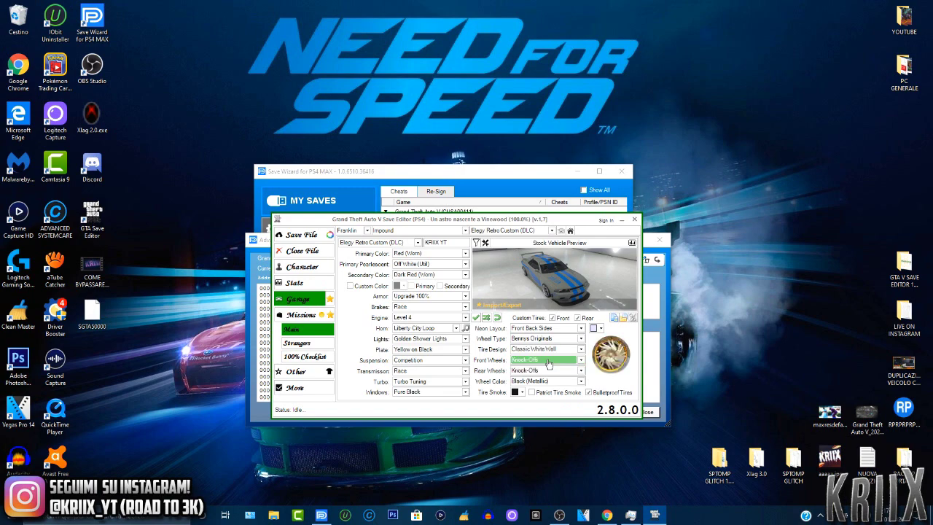
# Pick a new wheel color for the Elegy and set its neon color to red
pyautogui.click(547, 381)
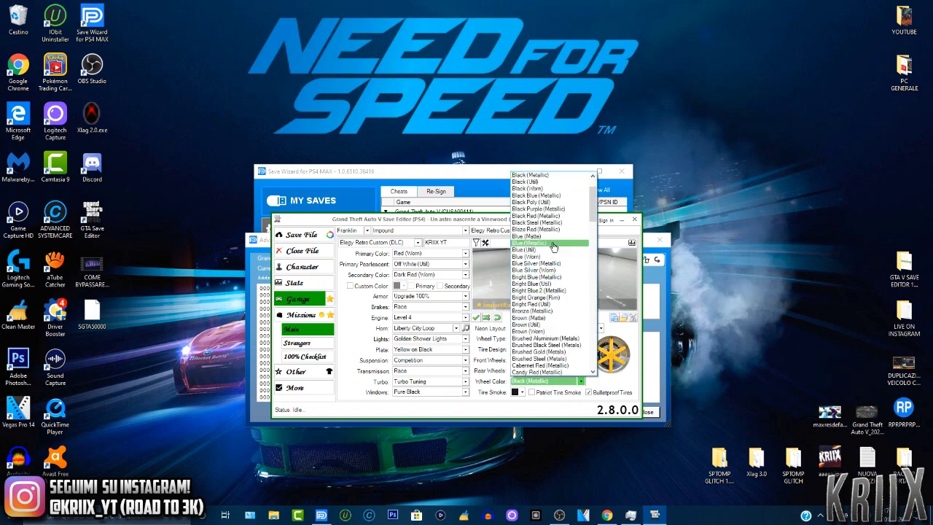
pyautogui.scroll(-5, 548, 260)
pyautogui.click(550, 354)
pyautogui.click(595, 328)
pyautogui.click(619, 427)
pyautogui.click(569, 310)
pyautogui.click(574, 305)
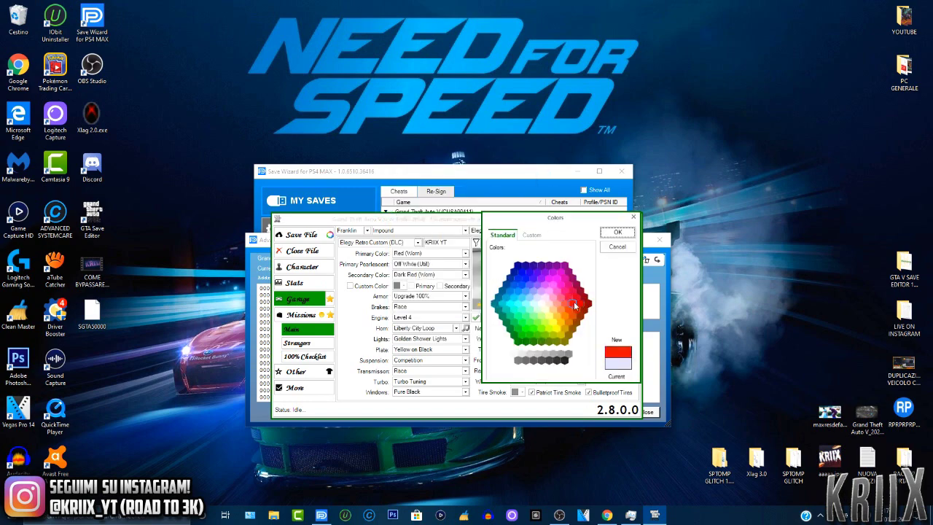
pyautogui.click(614, 232)
# Select the impounded Marshall (Next Gen) and replace it with the Thrax (DLC)
pyautogui.moveTo(533, 220); pyautogui.dragTo(566, 172)
pyautogui.click(555, 182)
pyautogui.click(547, 197)
pyautogui.click(419, 196)
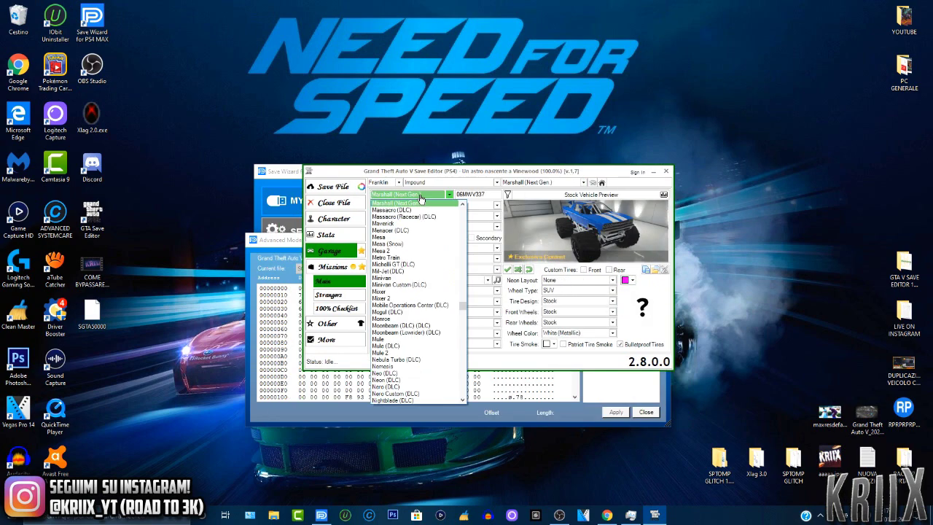
pyautogui.press('t')
pyautogui.press('t')
pyautogui.press('t')
pyautogui.press('t')
pyautogui.press('t')
pyautogui.press('t')
pyautogui.press('t')
pyautogui.press('t')
pyautogui.press('t')
pyautogui.press('t')
pyautogui.press('t')
pyautogui.press('t')
pyautogui.press('t')
pyautogui.press('t')
pyautogui.press('t')
pyautogui.press('t')
pyautogui.press('t')
pyautogui.click(400, 391)
# Max the Thrax's upgrades and set its primary color to Fluorescent Blue (Rim)
pyautogui.click(479, 291)
pyautogui.click(469, 206)
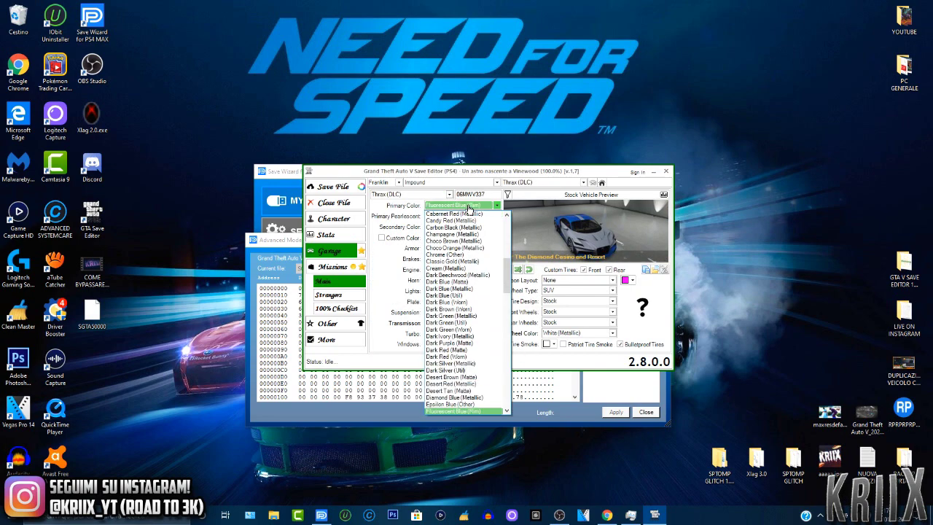
pyautogui.click(469, 207)
# Set the Thrax's primary pearlescent to Red (Worn) and its secondary color to Purple Blue (Metallic)
pyautogui.click(471, 216)
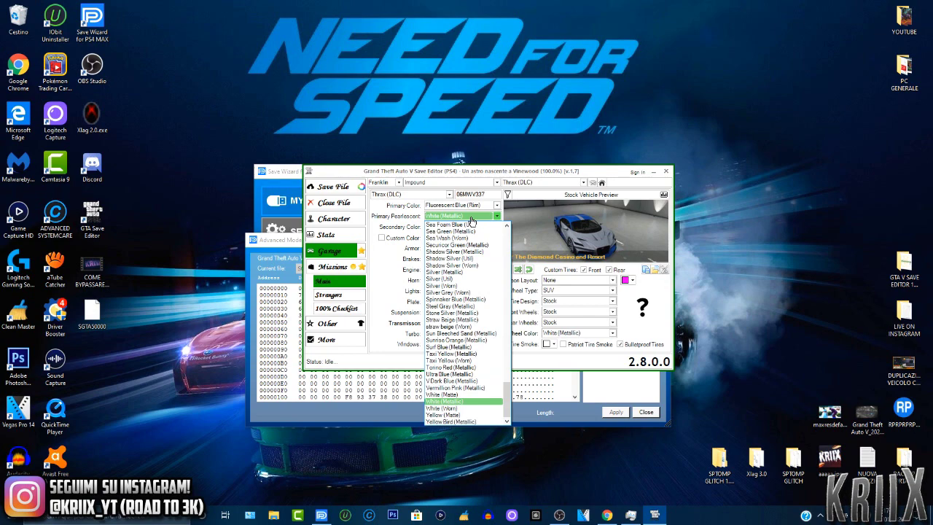
pyautogui.scroll(5, 471, 220)
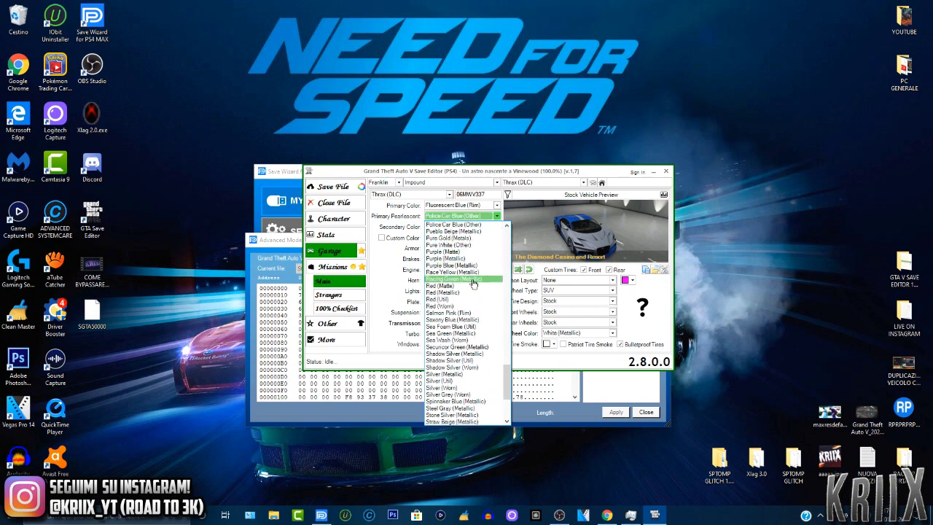
pyautogui.click(472, 305)
pyautogui.click(478, 228)
pyautogui.scroll(-1, 478, 231)
pyautogui.click(471, 419)
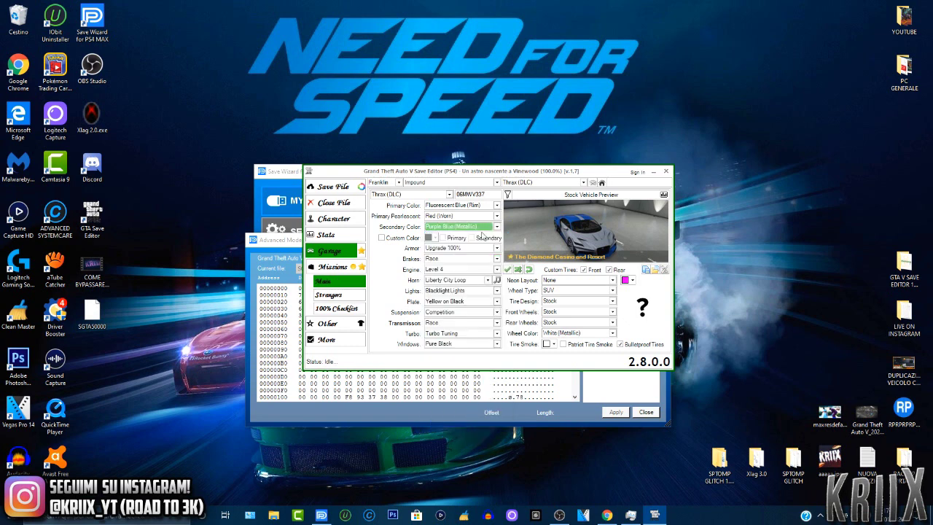
# Set the Thrax's license plate to KRIIX YT and its windows to Light Green
pyautogui.doubleClick(471, 194)
pyautogui.write('KRIIX YT')
pyautogui.click(467, 343)
pyautogui.click(466, 383)
# Set the Thrax's neon color to blue
pyautogui.click(599, 283)
pyautogui.click(627, 281)
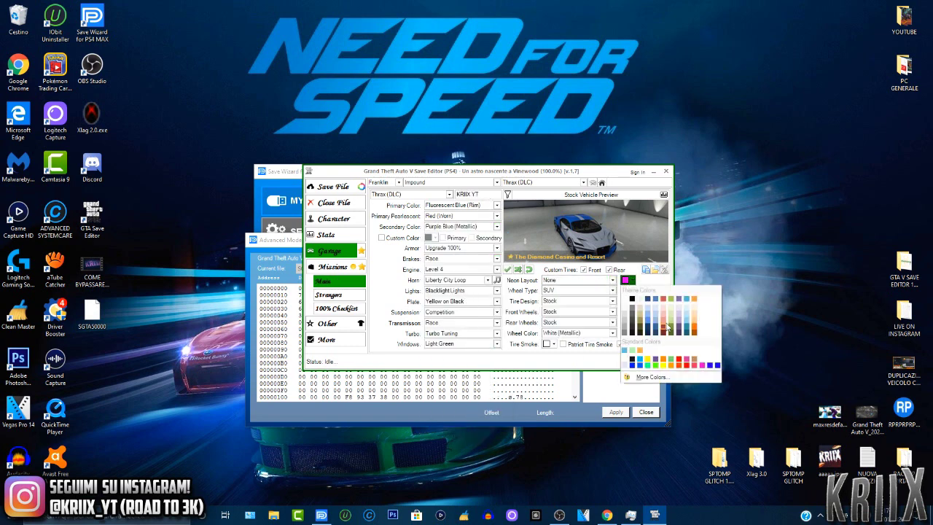
pyautogui.click(709, 365)
# Fit the Thrax with Bennys Originals Biohazard wheels and Classic White Wall tires
pyautogui.click(583, 290)
pyautogui.click(574, 306)
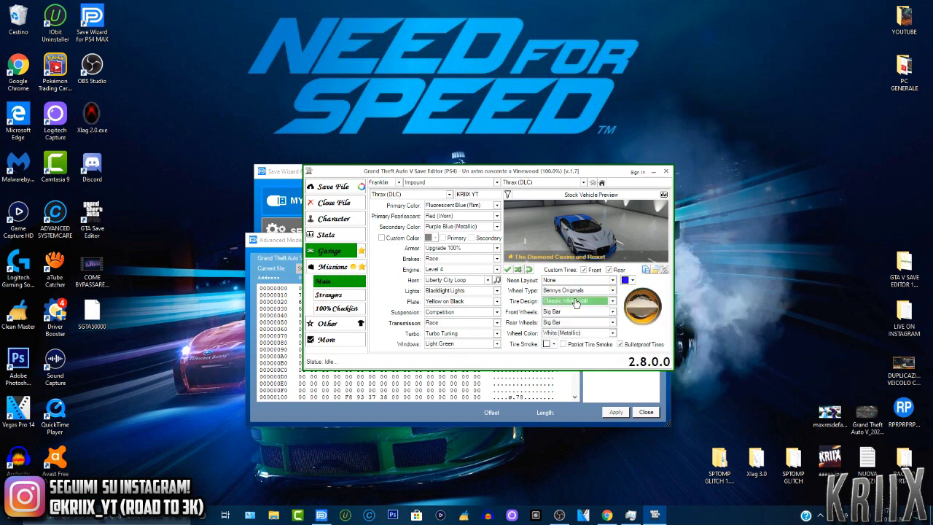
pyautogui.scroll(-1, 578, 313)
pyautogui.click(578, 313)
pyautogui.scroll(-3, 578, 313)
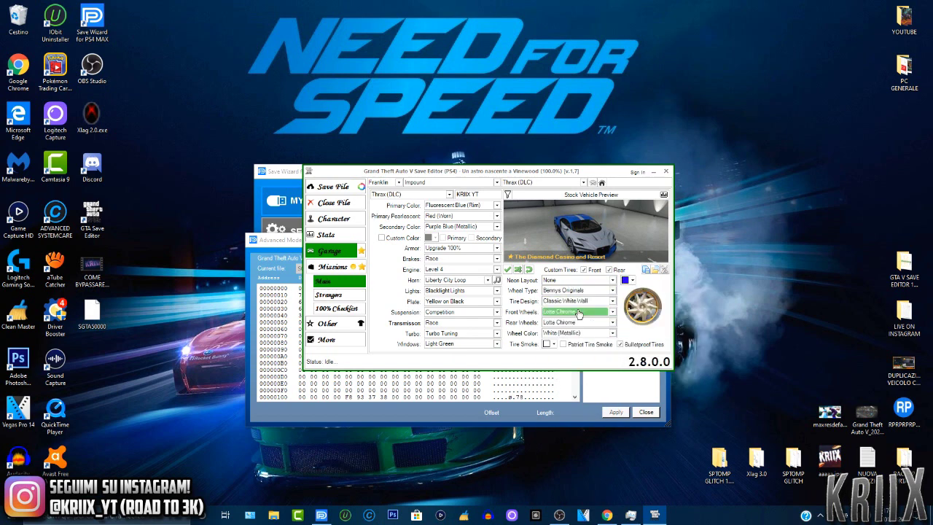
pyautogui.scroll(-3, 579, 314)
# Set the Thrax's wheel color to Sea Wash (Worn) and enable Patriot Tire Smoke
pyautogui.click(579, 333)
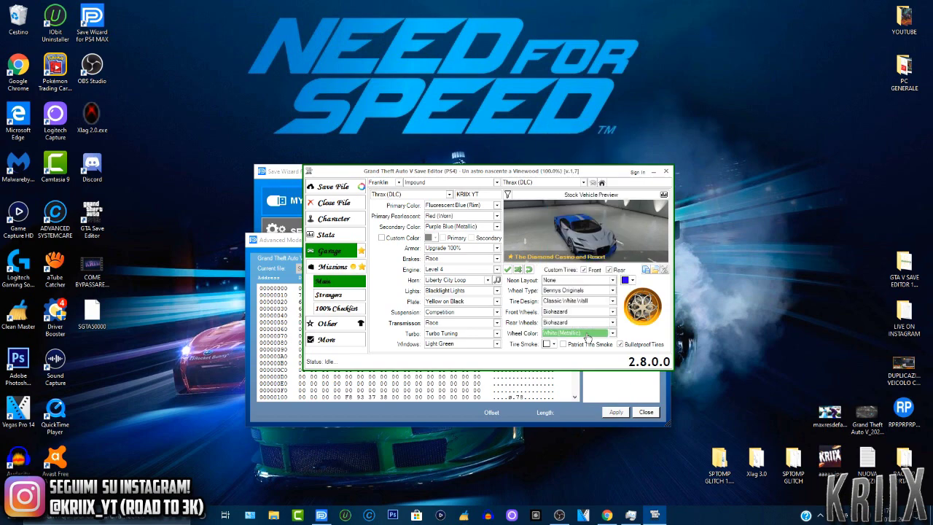
pyautogui.scroll(5, 592, 262)
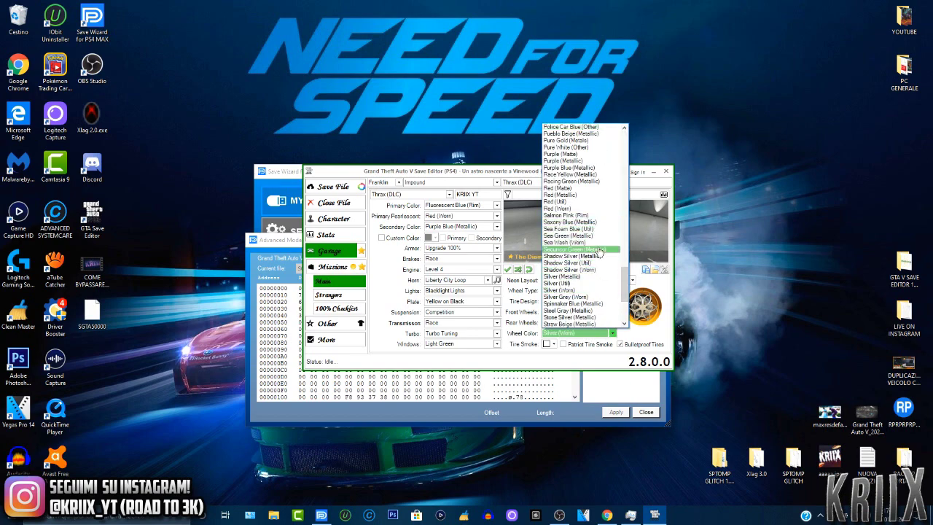
pyautogui.click(597, 242)
pyautogui.click(611, 345)
# Save the file with the vehicle changes
pyautogui.click(333, 188)
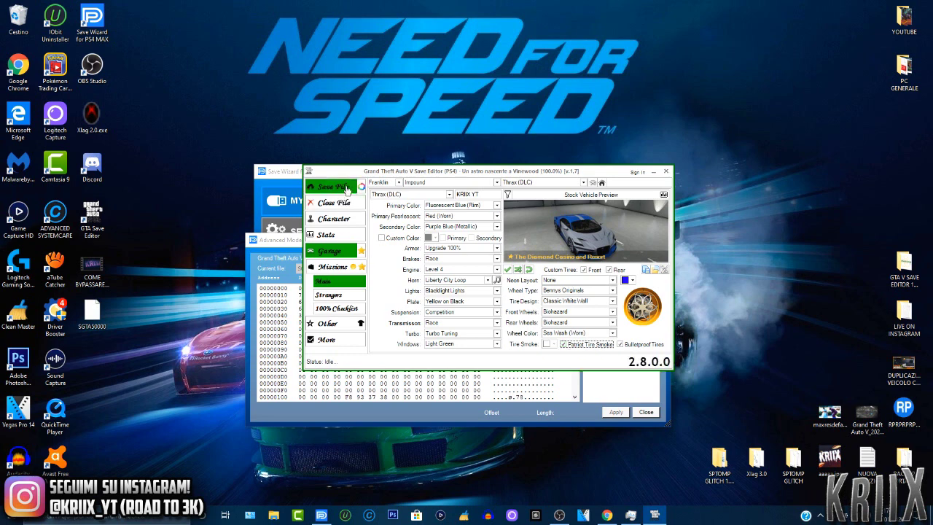
pyautogui.click(500, 290)
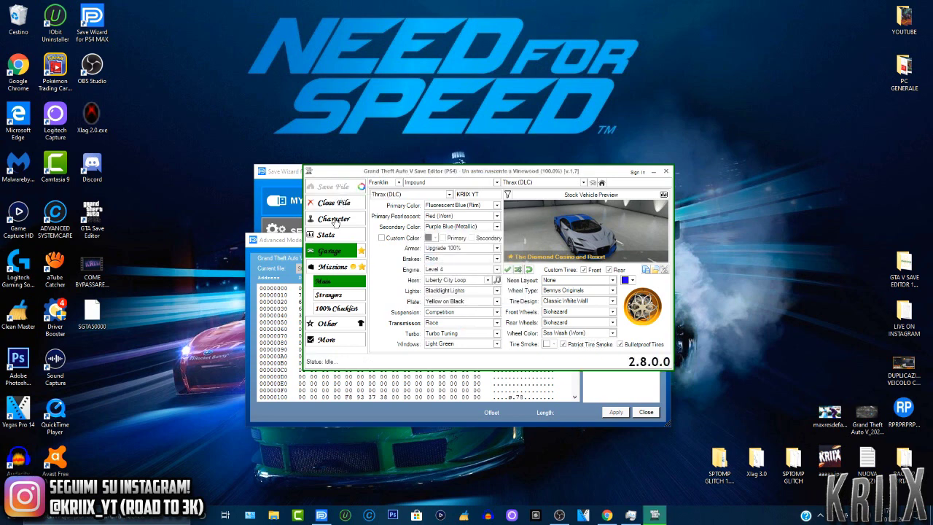
# Open Franklin's general character settings and view the known locations editor
pyautogui.click(334, 219)
pyautogui.moveTo(479, 243)
pyautogui.mouseDown()
pyautogui.moveTo(478, 273)
pyautogui.moveTo(479, 242)
pyautogui.mouseUp()
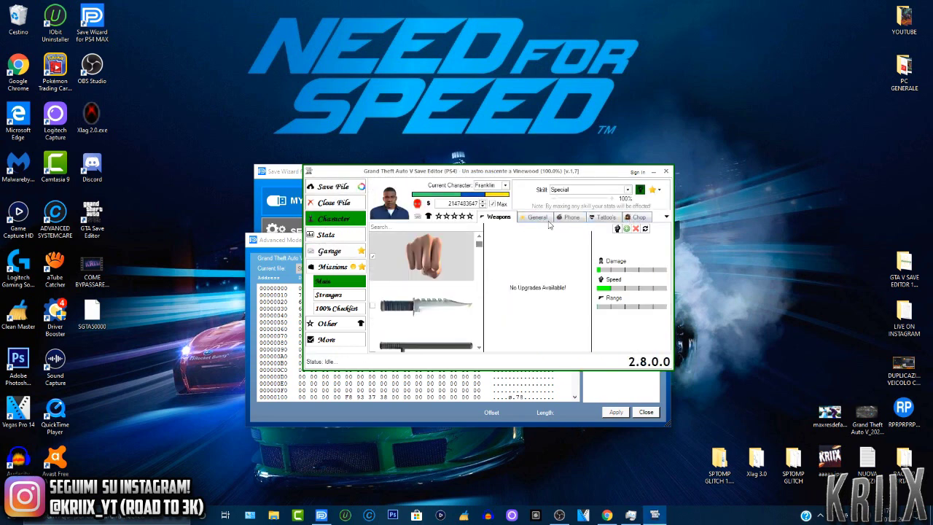
pyautogui.click(540, 217)
pyautogui.click(566, 337)
pyautogui.click(612, 179)
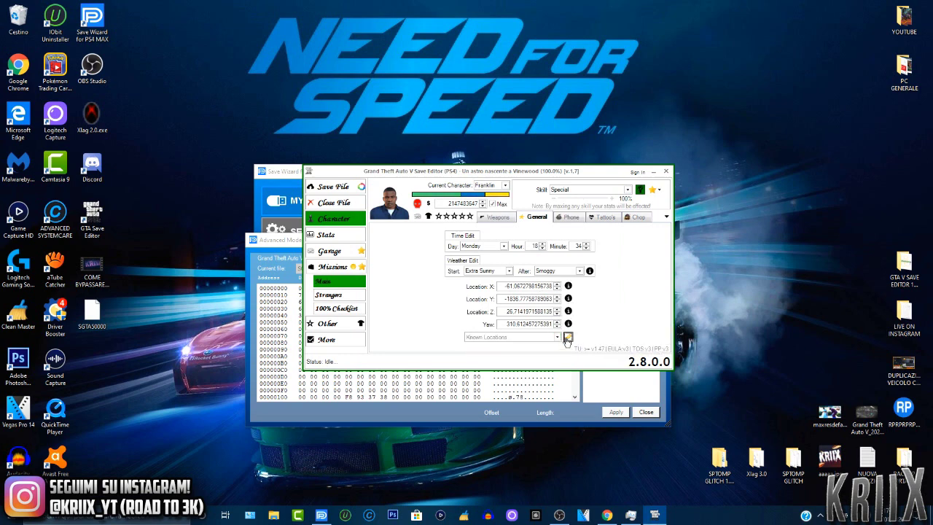
# Look up IMPOUND in the known locations editor and check the list of known locations for Franklin
pyautogui.click(567, 336)
pyautogui.click(404, 199)
pyautogui.write('lMPUND')
pyautogui.press('BackSpace')
pyautogui.press('BackSpace')
pyautogui.press('BackSpace')
pyautogui.write('OUND')
pyautogui.press('Return')
pyautogui.click(508, 200)
pyautogui.click(612, 179)
pyautogui.click(547, 336)
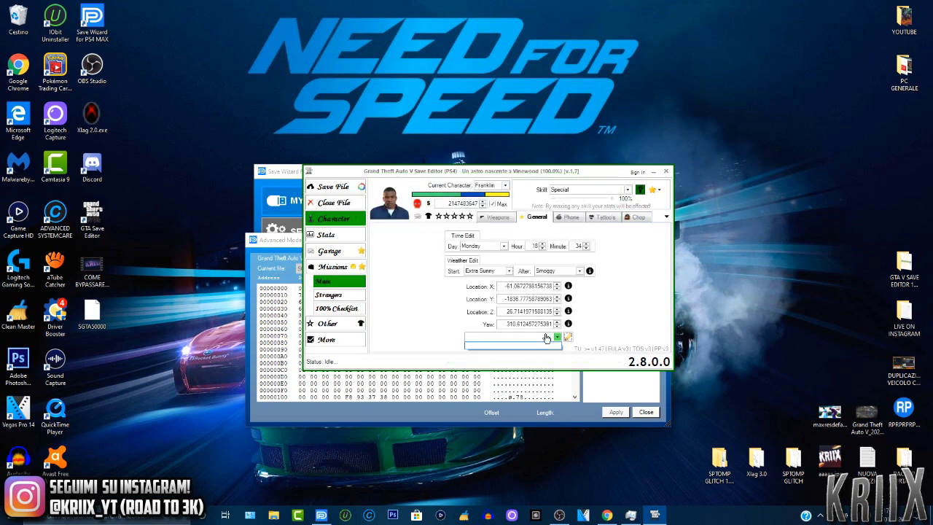
pyautogui.click(546, 337)
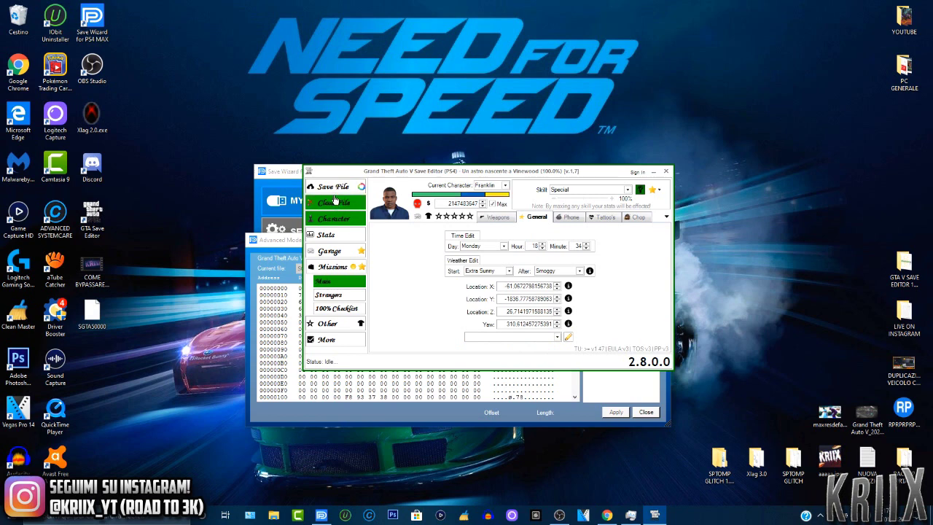
# Save the modified game save and close the save editor completely
pyautogui.click(337, 188)
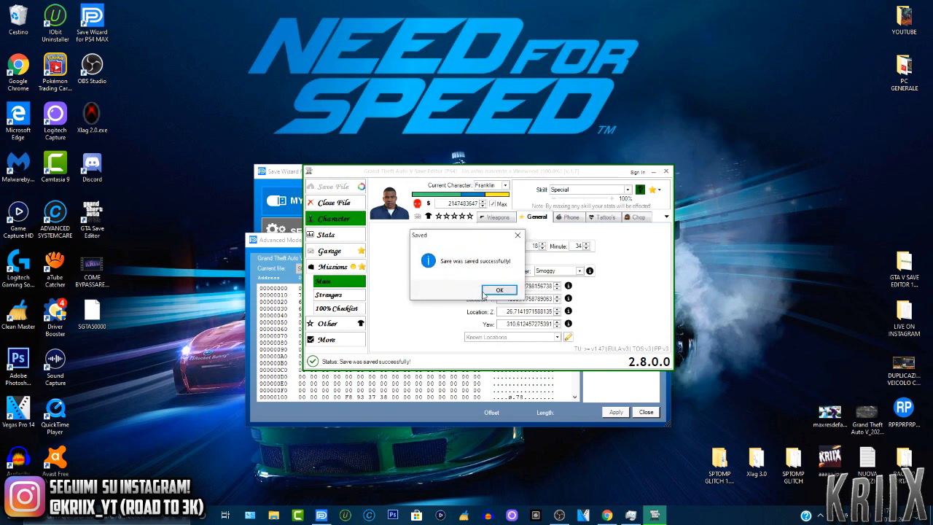
pyautogui.click(500, 290)
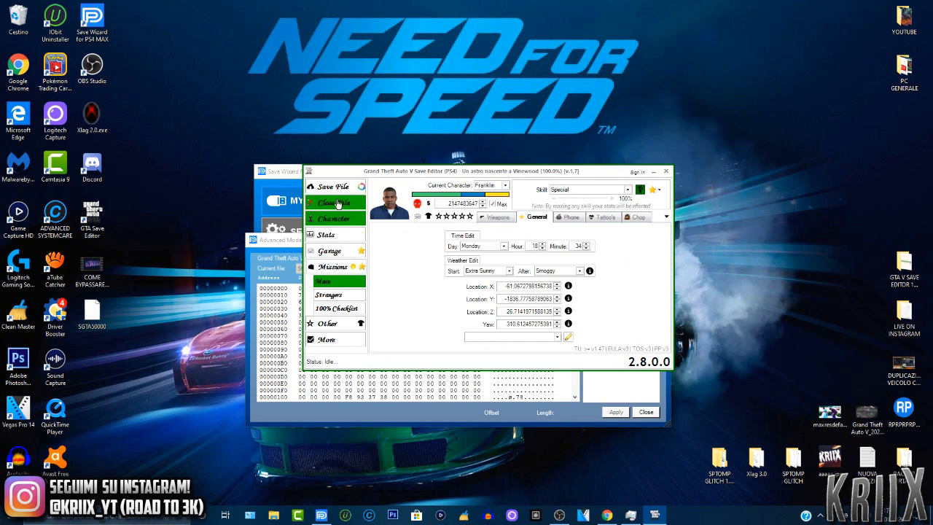
pyautogui.click(337, 204)
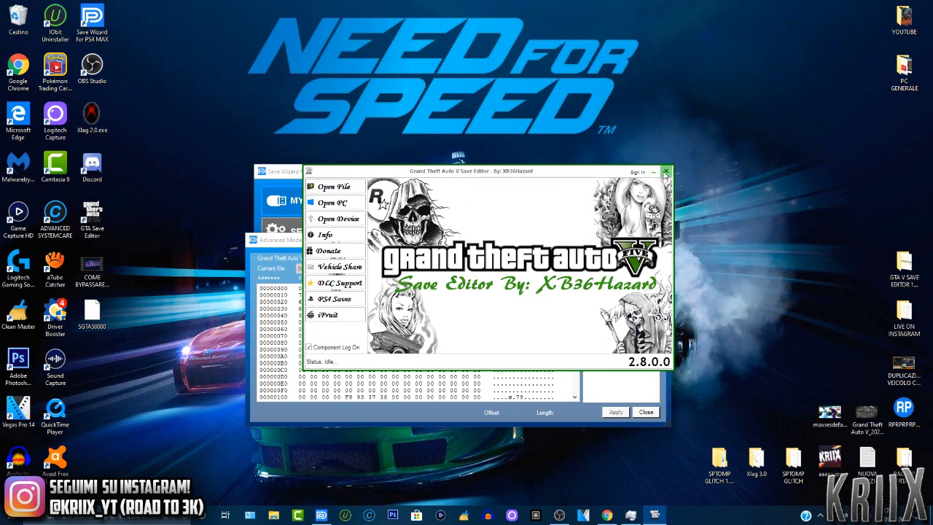
pyautogui.click(664, 172)
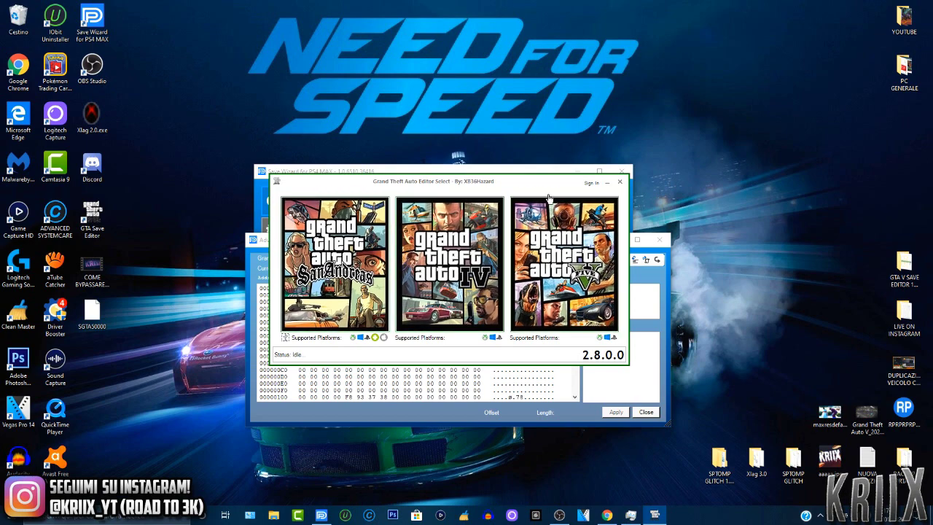
pyautogui.click(619, 181)
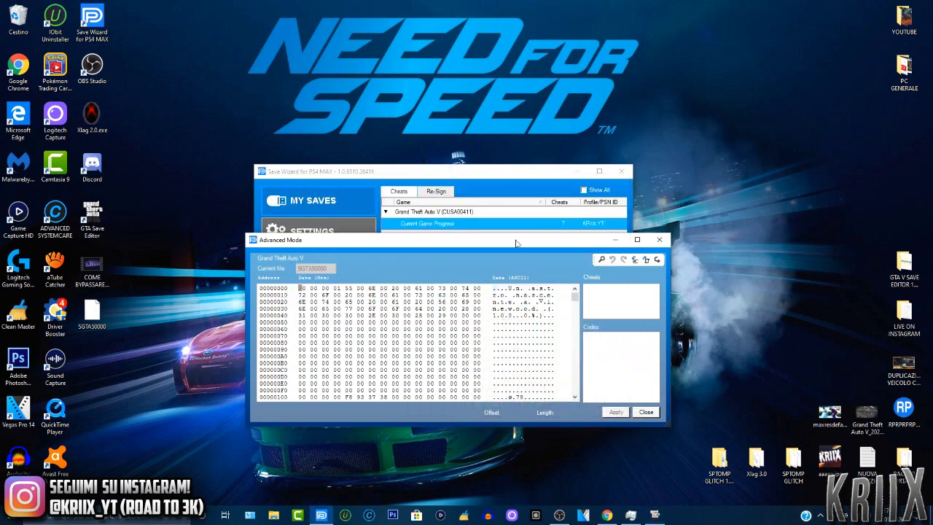
# Import the edited SGTA50000 file from the desktop into Save Wizard's Advanced Mode
pyautogui.moveTo(500, 246); pyautogui.dragTo(459, 211)
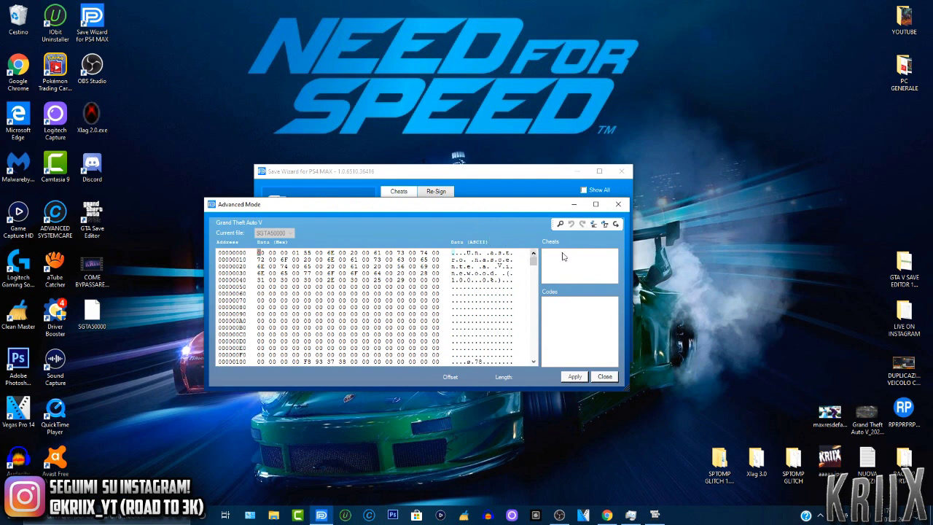
pyautogui.click(616, 224)
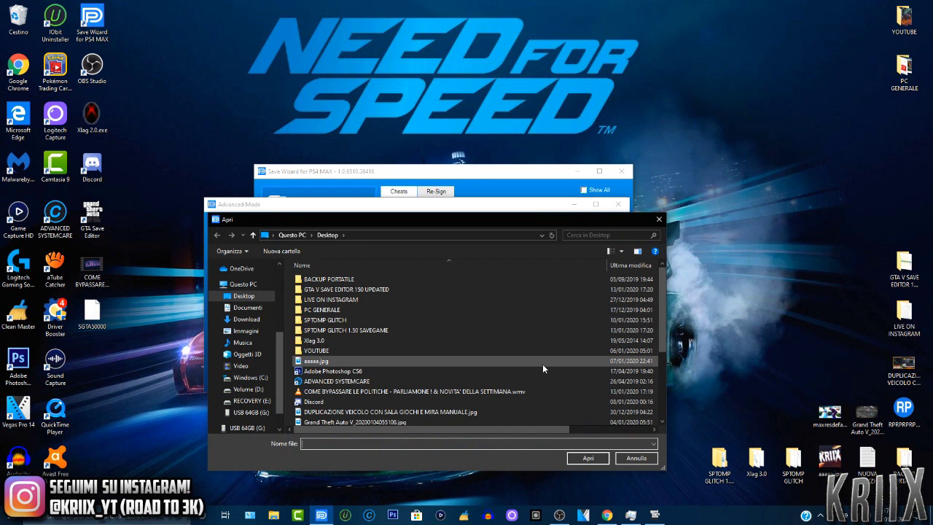
pyautogui.scroll(-4, 542, 364)
pyautogui.click(376, 408)
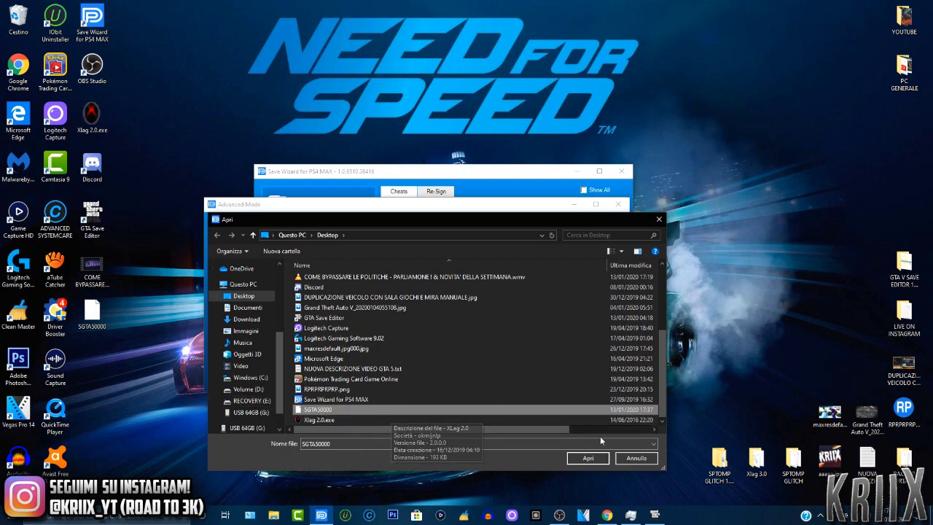
pyautogui.click(579, 458)
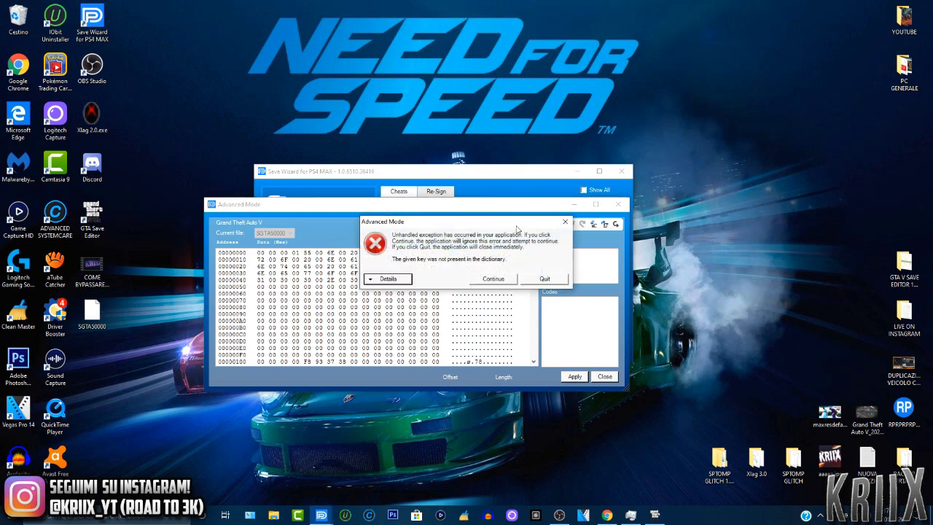
pyautogui.click(564, 222)
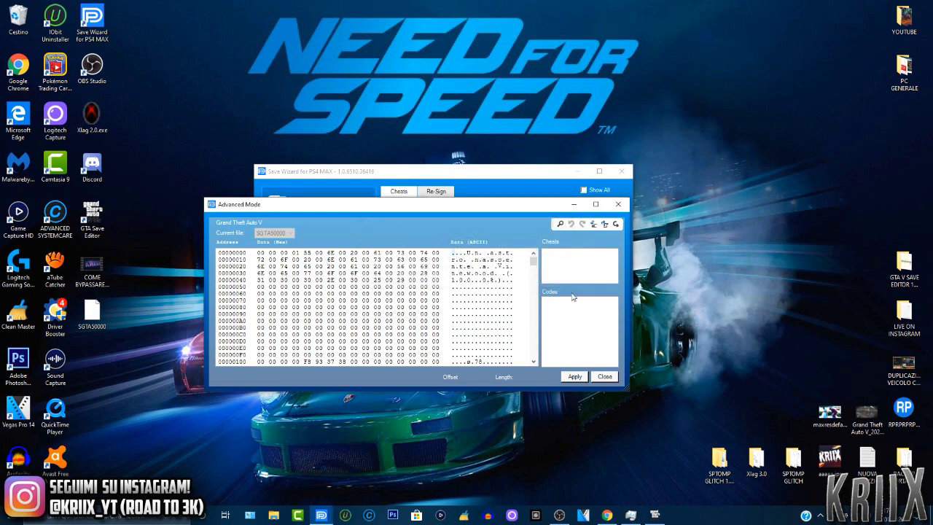
# Apply the modifications to the Grand Theft Auto V save and expand the game's entry in the saves list
pyautogui.click(574, 377)
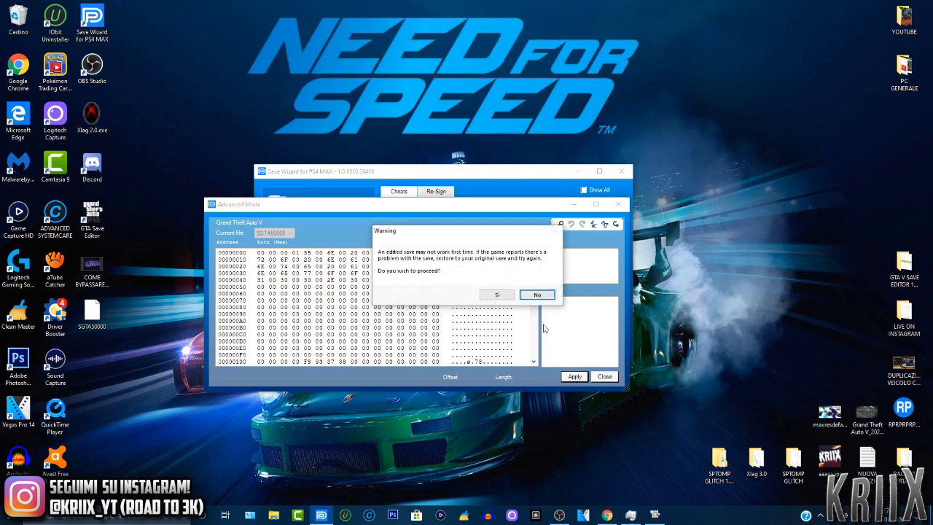
pyautogui.click(497, 295)
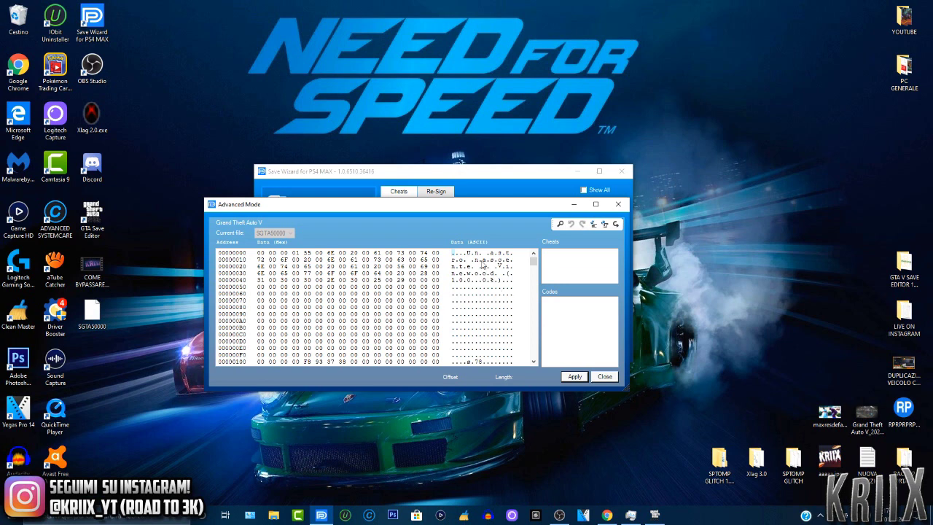
pyautogui.hotkey('ctrl', 's')
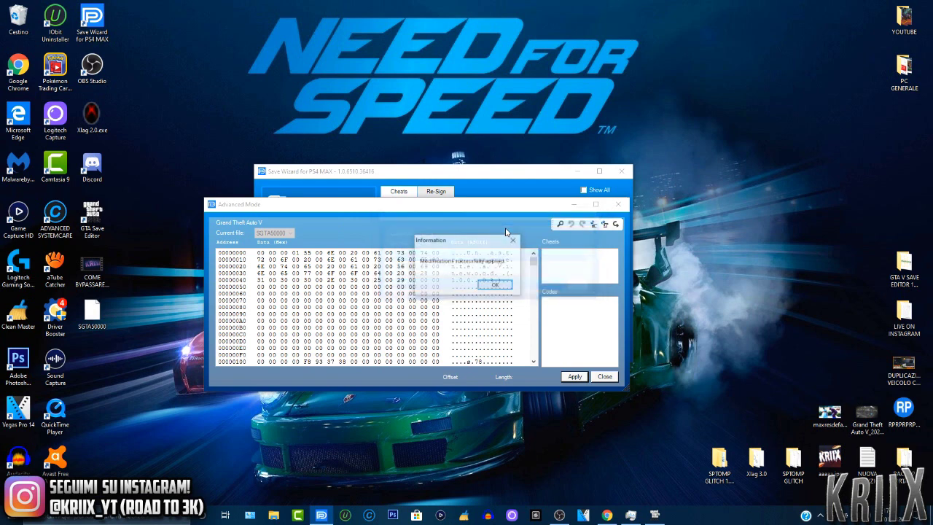
pyautogui.click(503, 286)
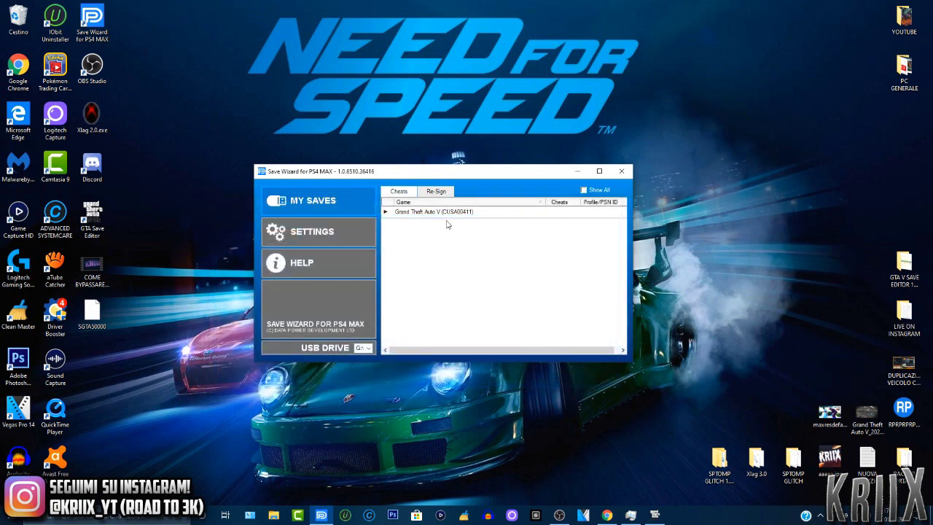
pyautogui.click(392, 212)
pyautogui.click(386, 212)
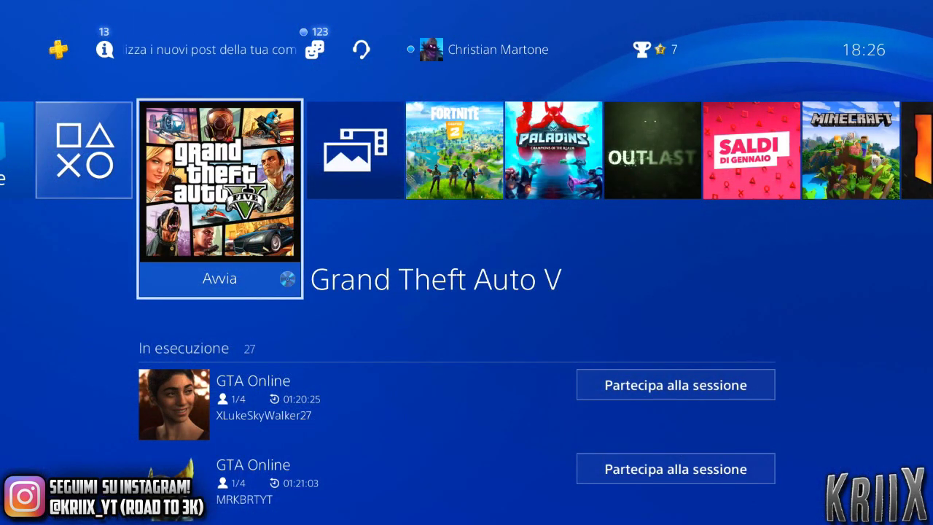
# Switch to the PS4 and open Gestione dei dati salvati dell'applicazione in the system settings
pyautogui.press('Up')
pyautogui.press('Right')
pyautogui.press('Left')
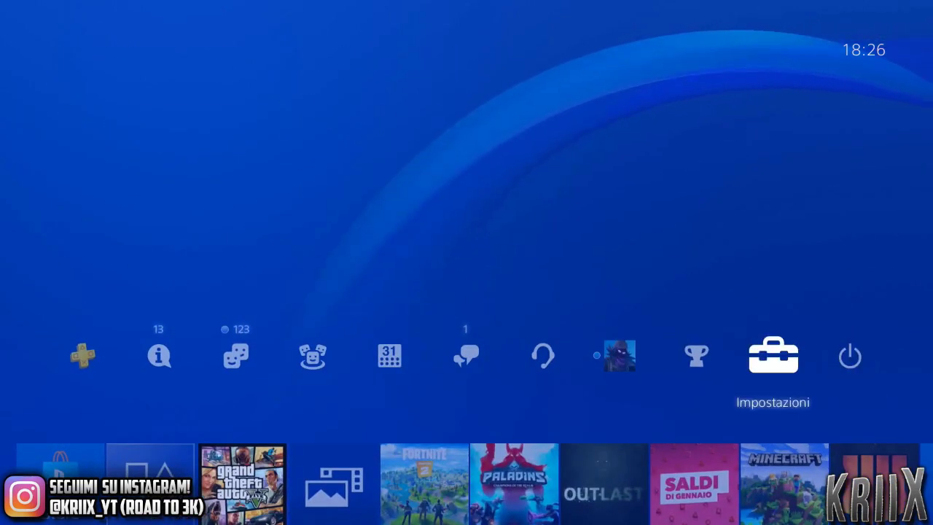
pyautogui.press('Return')
pyautogui.press('Down')
pyautogui.press('Down')
pyautogui.press('Down')
pyautogui.press('Down')
pyautogui.press('Down')
pyautogui.press('Down')
pyautogui.press('Down')
pyautogui.press('Down')
pyautogui.press('Down')
pyautogui.press('Down')
pyautogui.press('Down')
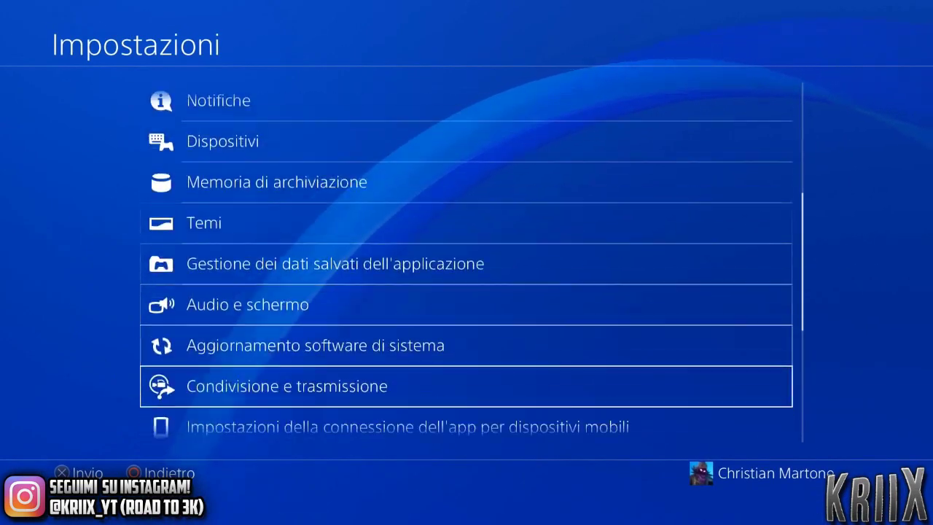
pyautogui.press('Up')
pyautogui.press('Up')
pyautogui.press('Up')
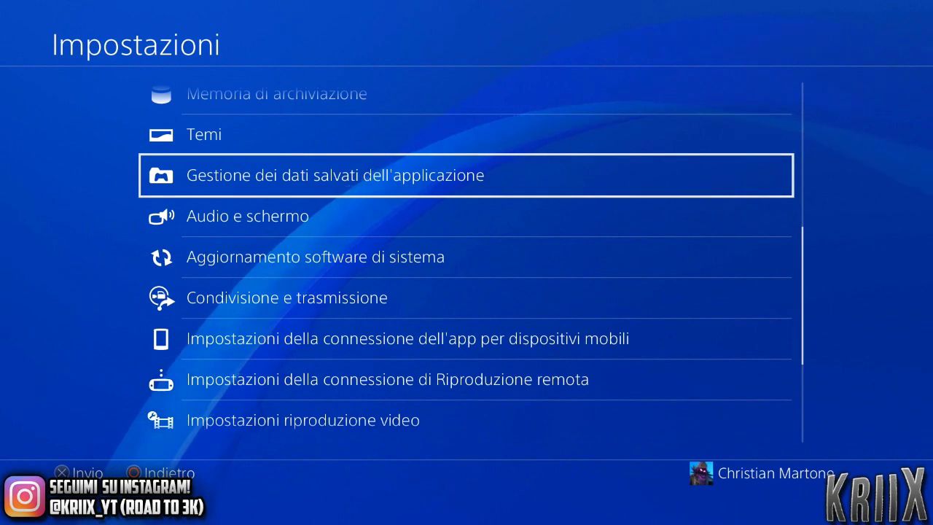
pyautogui.press('Return')
# Choose to copy Grand Theft Auto V saved data from the USB storage device to the system storage
pyautogui.press('Down')
pyautogui.press('Down')
pyautogui.press('Return')
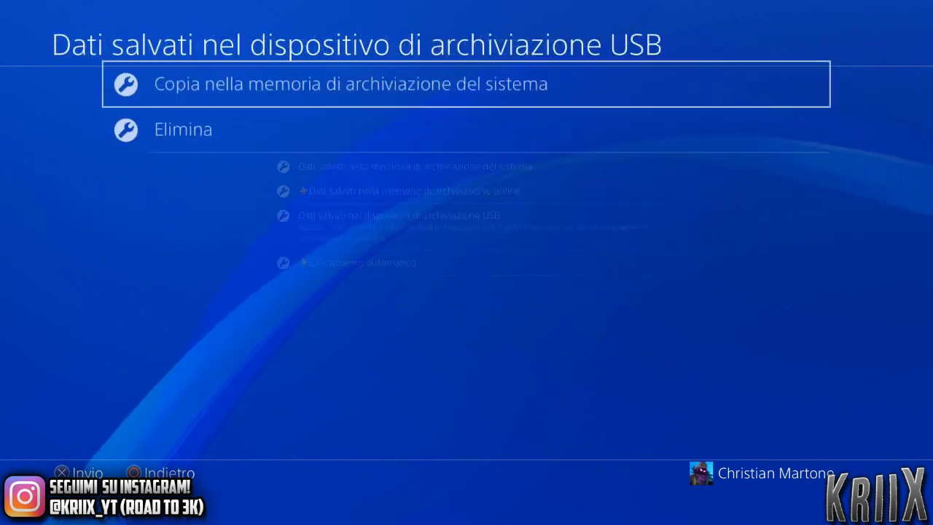
pyautogui.press('Return')
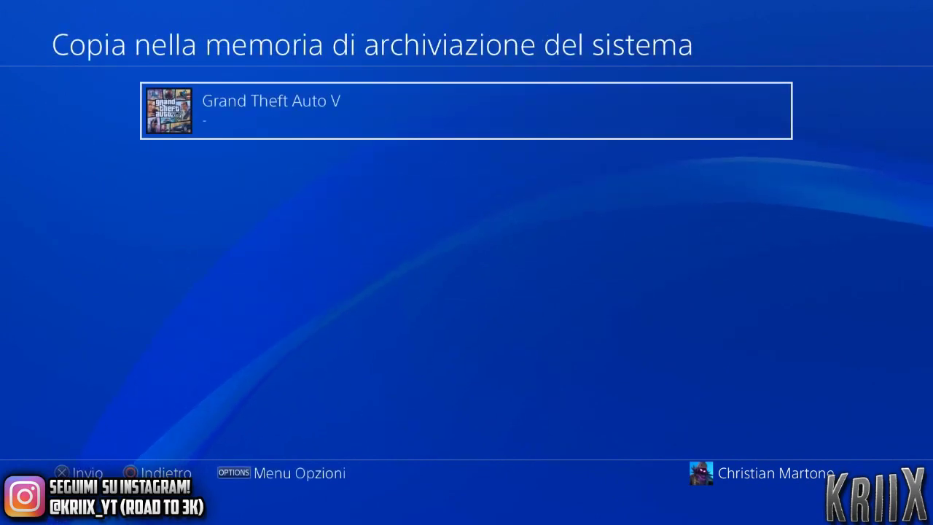
pyautogui.press('Return')
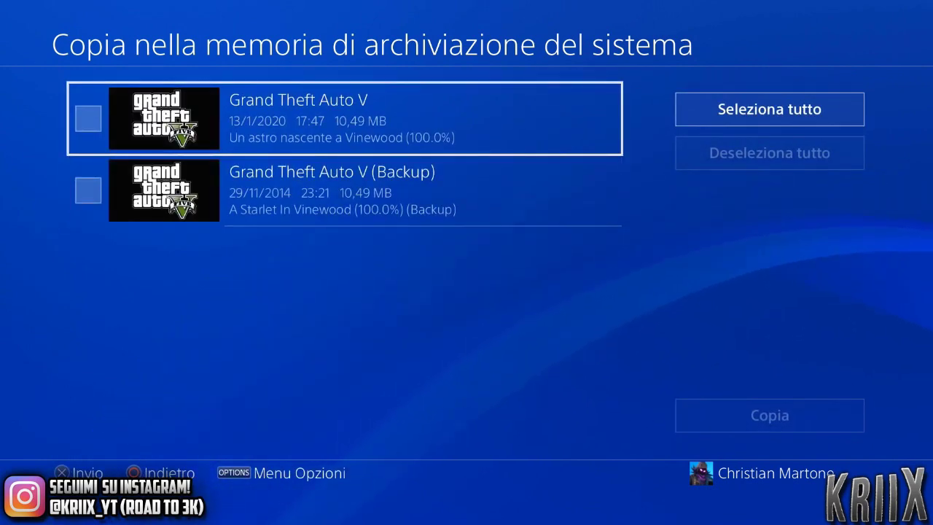
# Copy the "Un astro nascente a Vinewood (100.0%)" save to the system storage, overwriting existing data with Applica a tutto enabled
pyautogui.press('Return')
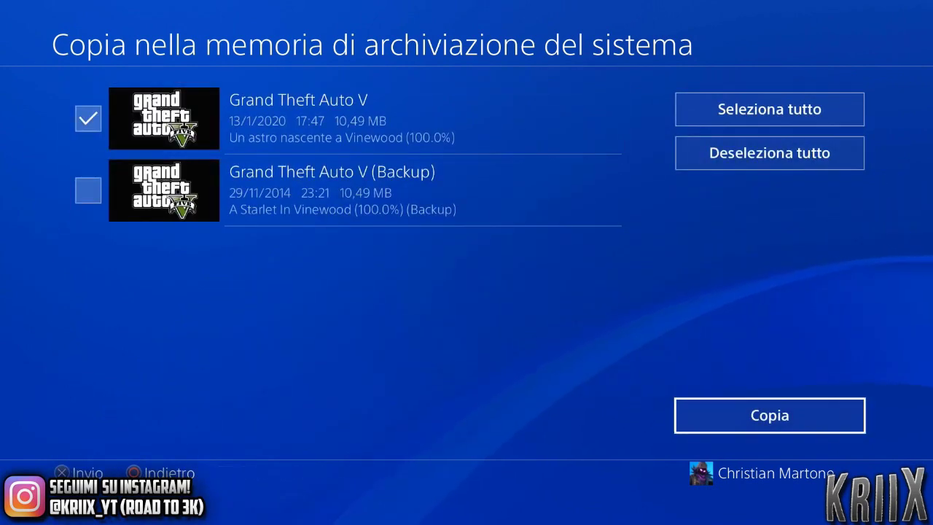
pyautogui.press('Return')
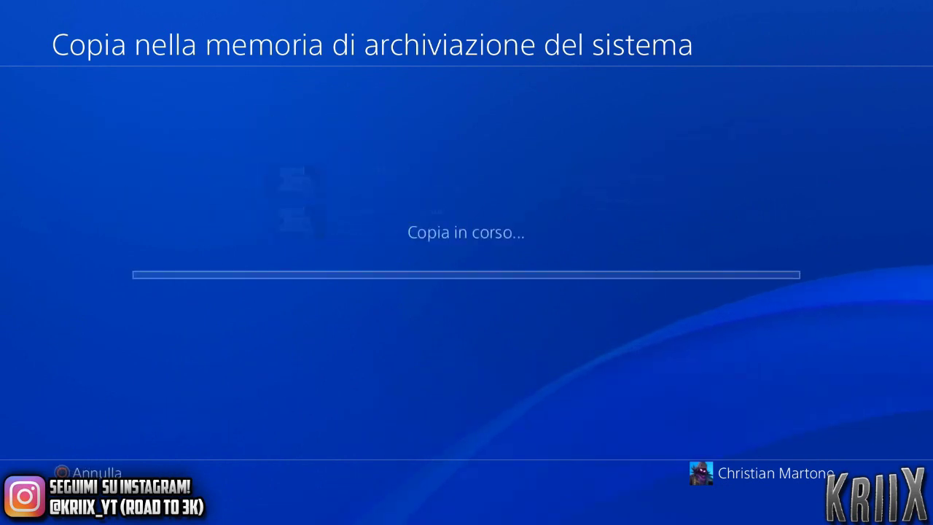
pyautogui.press('Up')
pyautogui.press('Return')
pyautogui.press('Down')
pyautogui.press('Right')
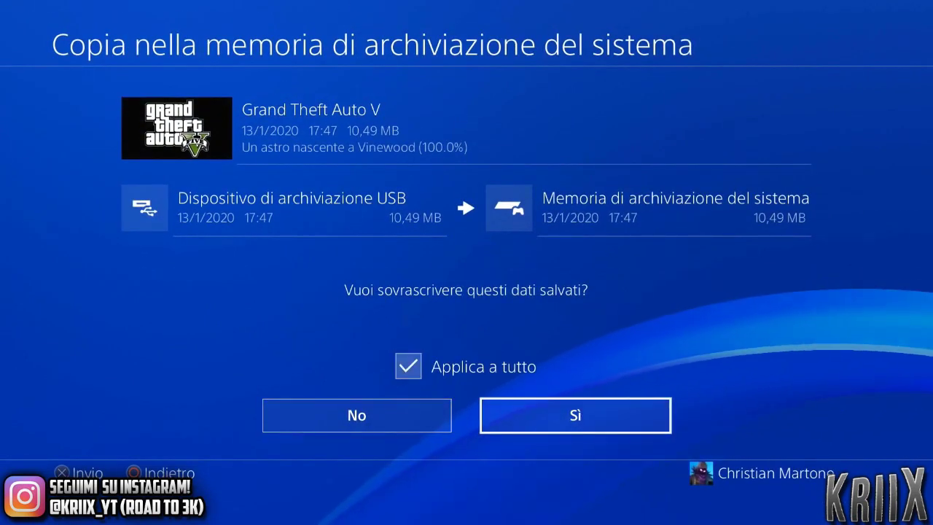
pyautogui.press('Return')
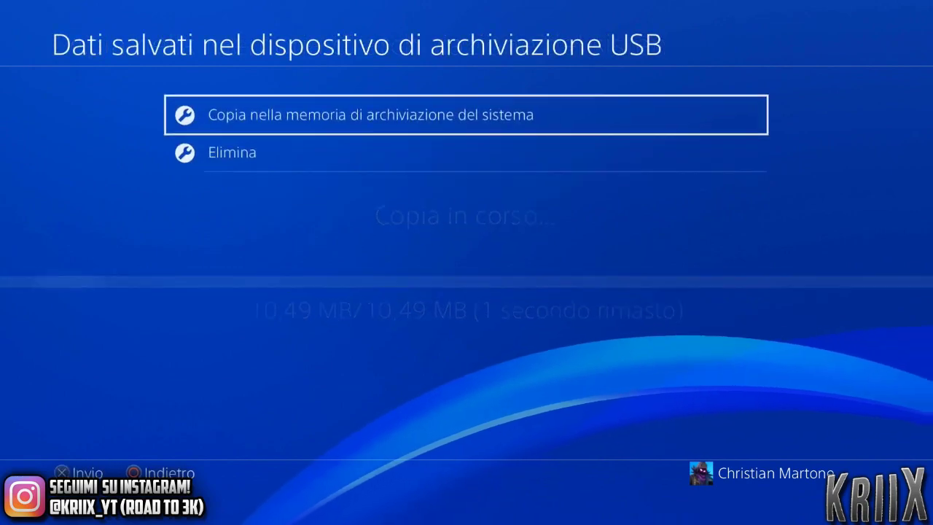
# Return to the PS4 home screen and launch Grand Theft Auto V
pyautogui.press('Home')
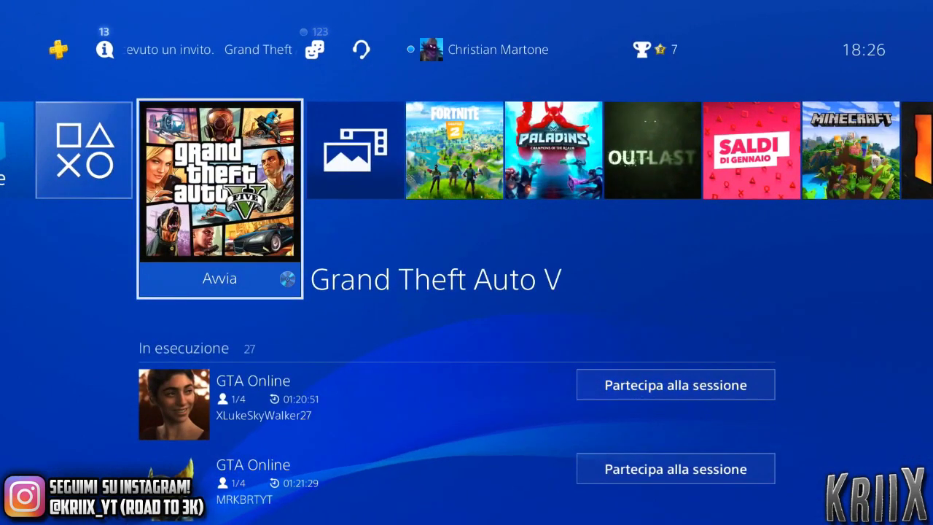
pyautogui.press('Return')
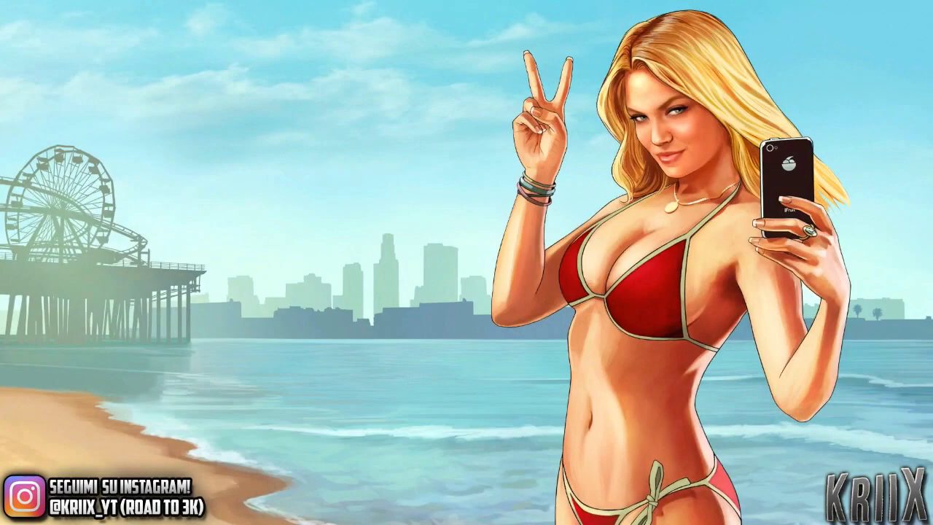